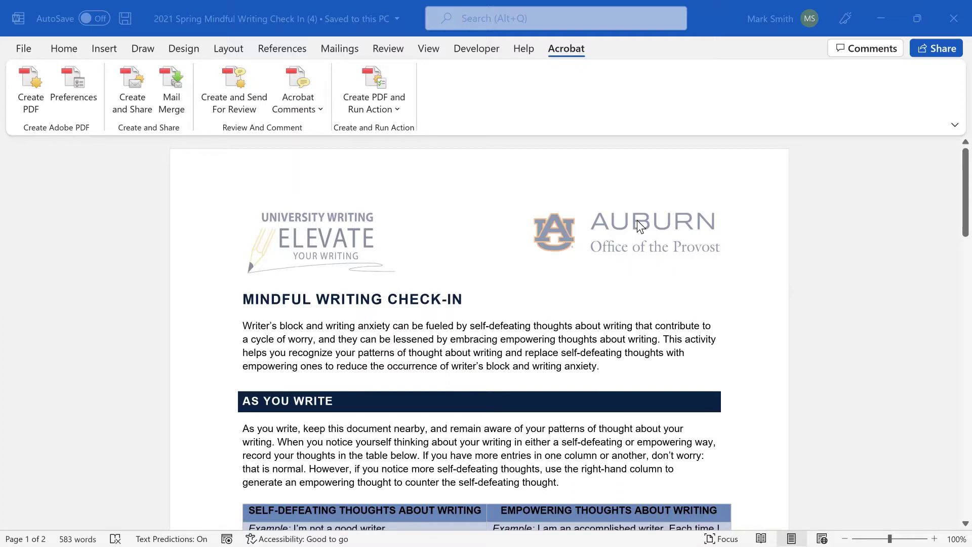
- Check the PDF conversion preferences for accessibility and reflow with tagged Adobe PDF, and accept the settings
left_click(563, 47)
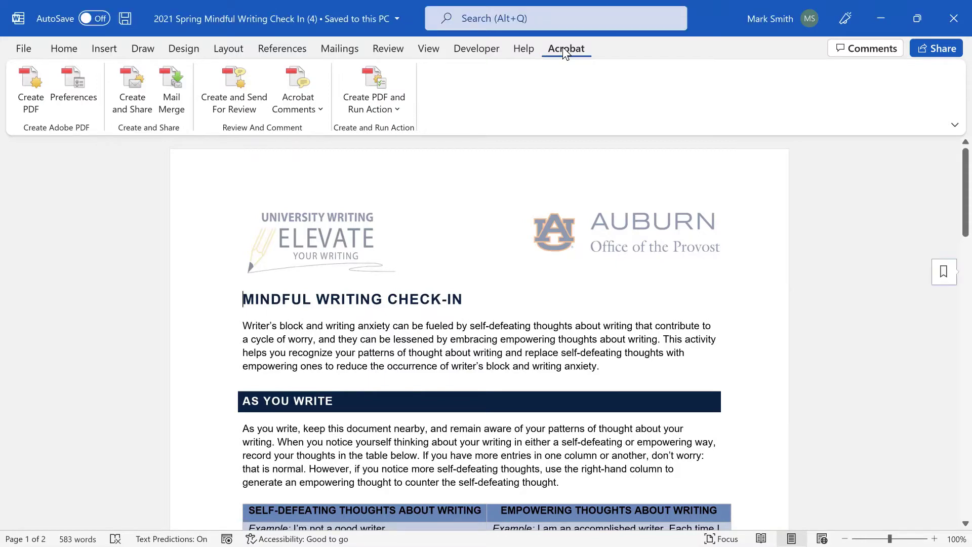
left_click(70, 80)
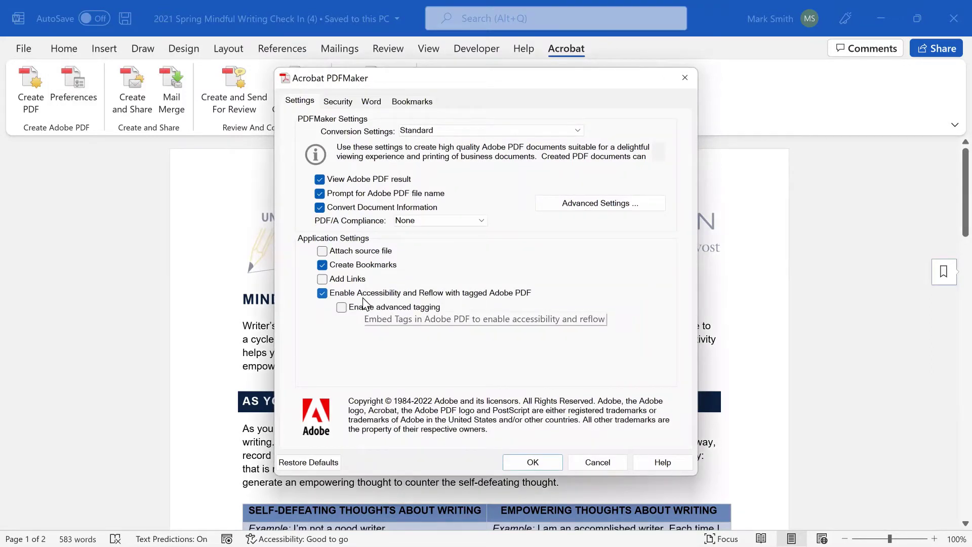
left_click(533, 462)
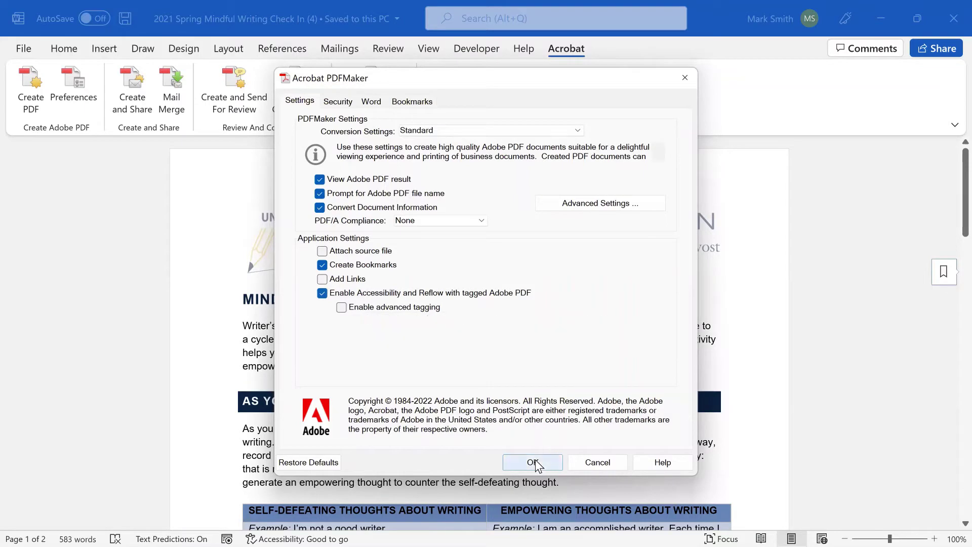
- Create a PDF of the document in Downloads as 2021 Spring Mindful Writing Check In (4), replacing the existing file
left_click(22, 99)
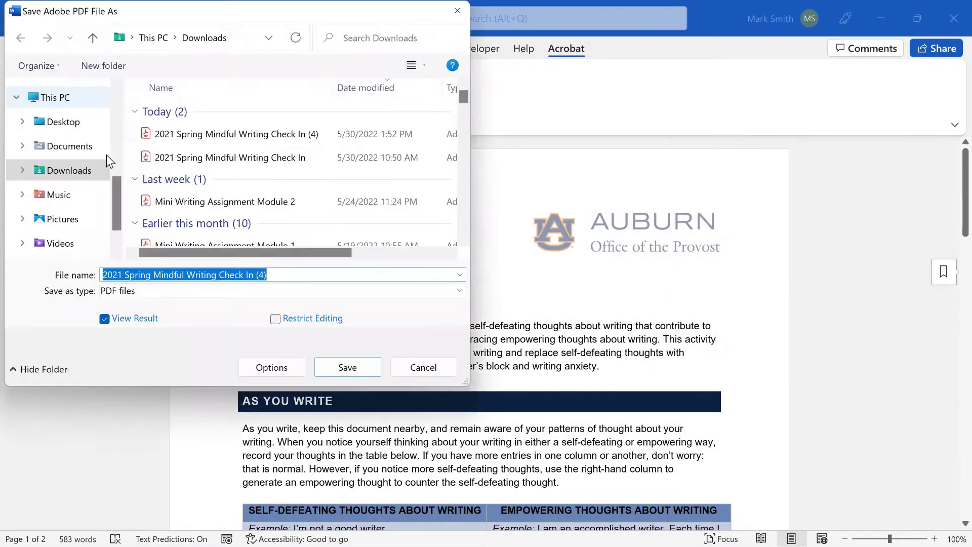
left_click(345, 366)
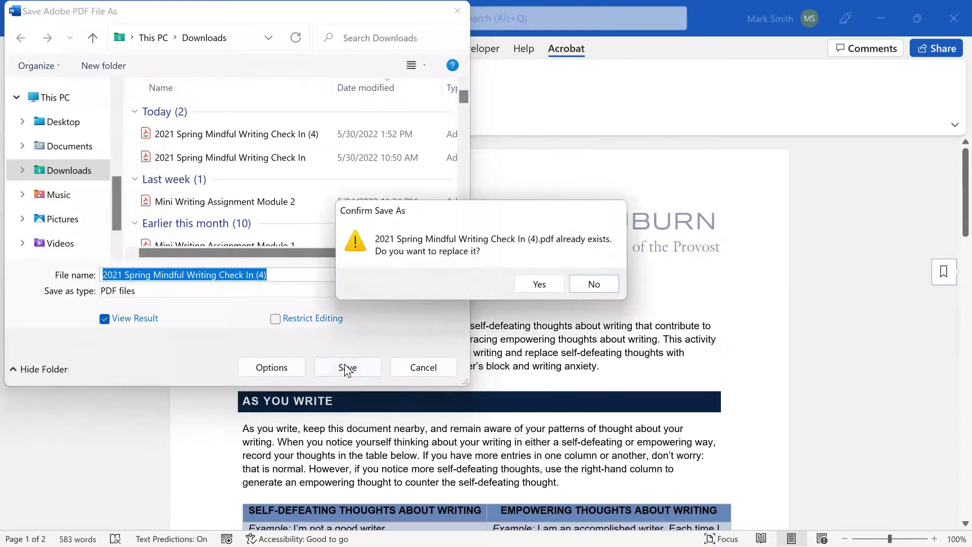
left_click(538, 284)
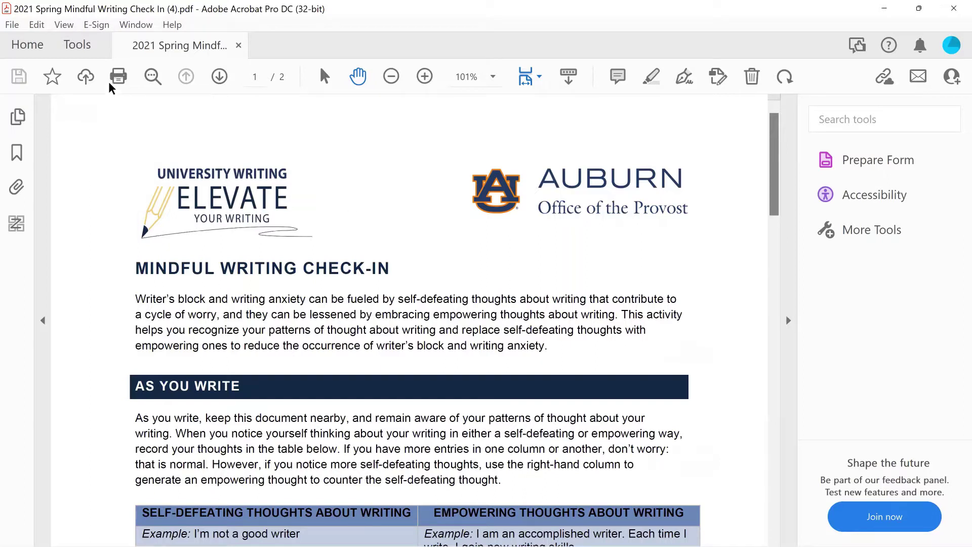
left_click(81, 54)
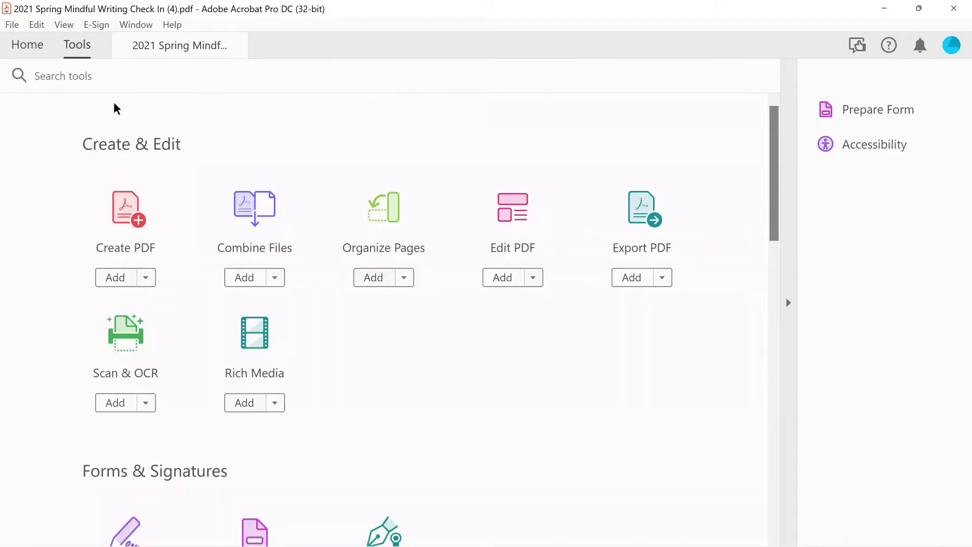
left_click(146, 278)
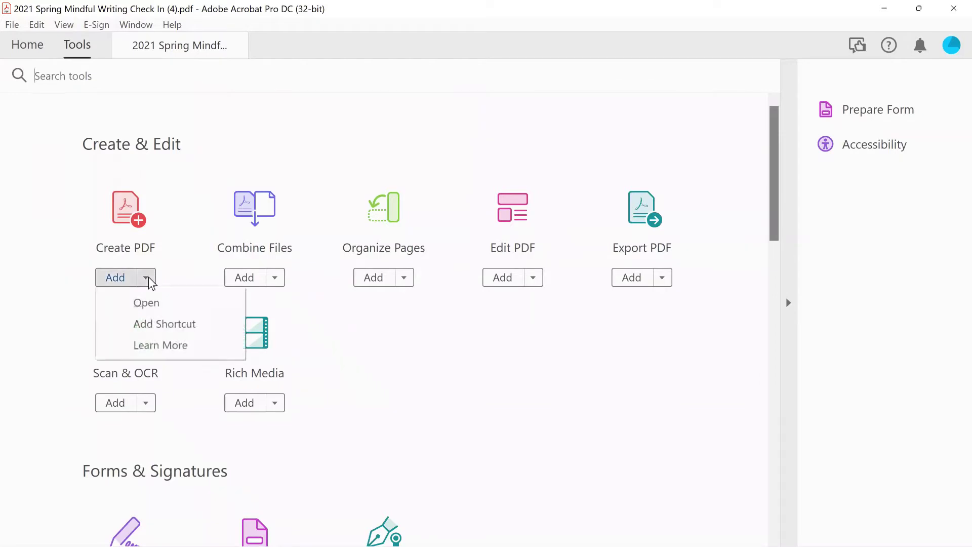
left_click(441, 378)
mouse_move(885, 147)
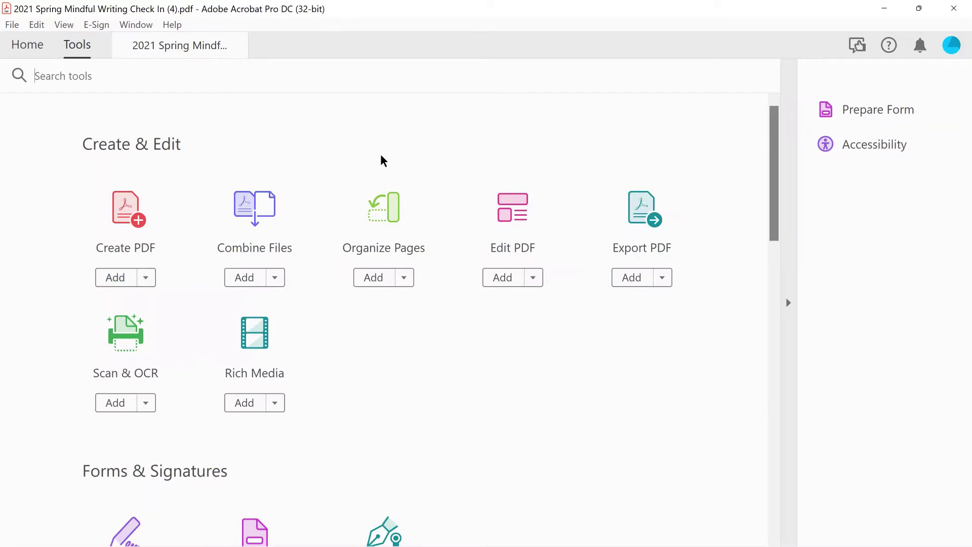
left_click(161, 45)
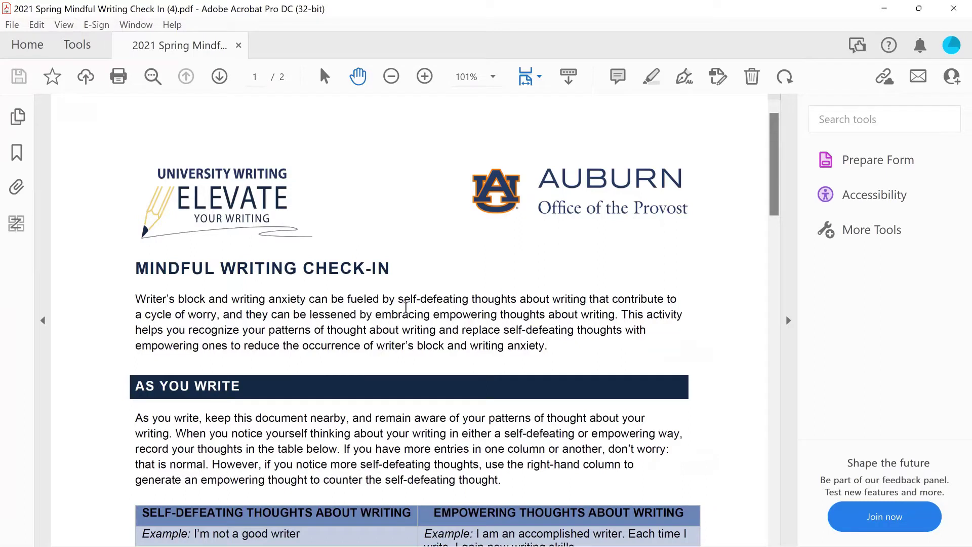
- Start preparing the open PDF as a form and draw a wide text field beneath question 1 on page 2
left_click(876, 161)
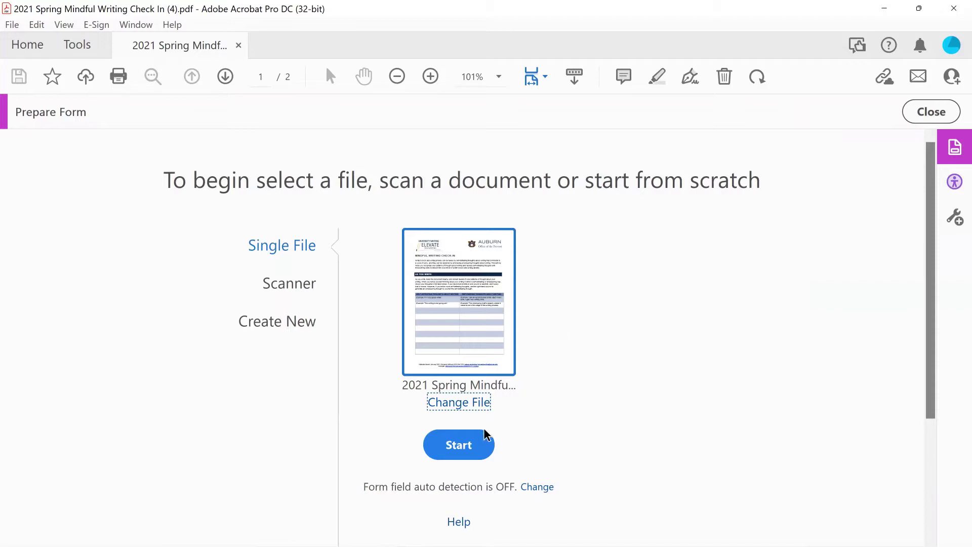
left_click(449, 448)
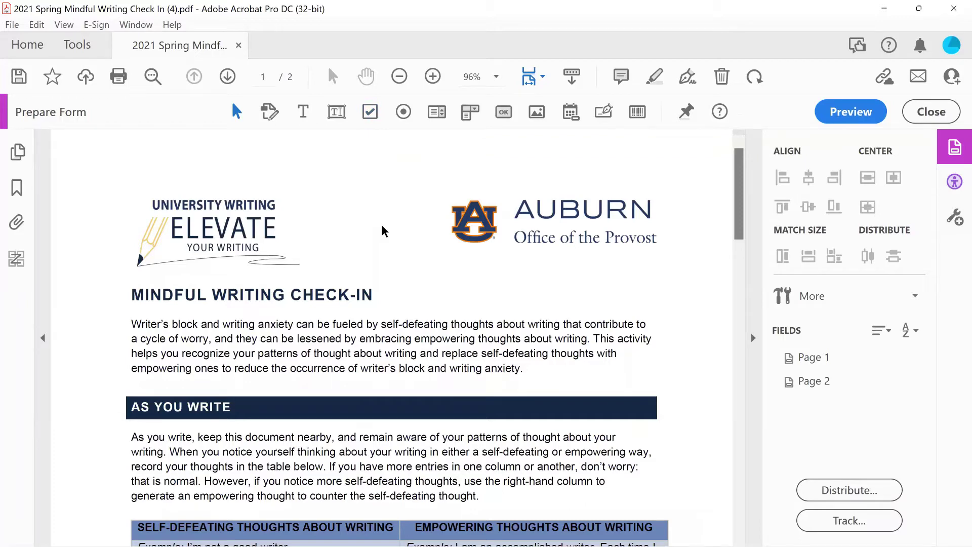
scroll(383, 231, "down", 5)
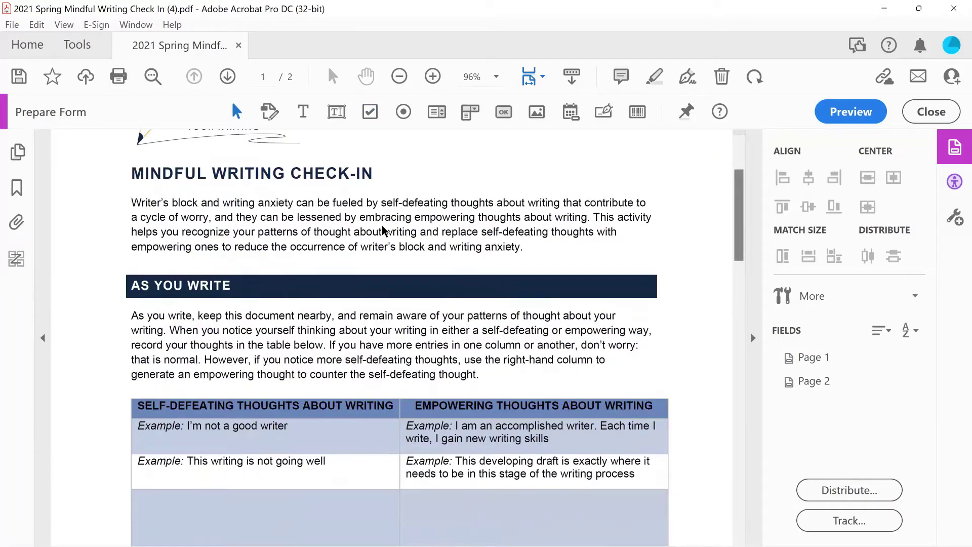
scroll(384, 231, "down", 15)
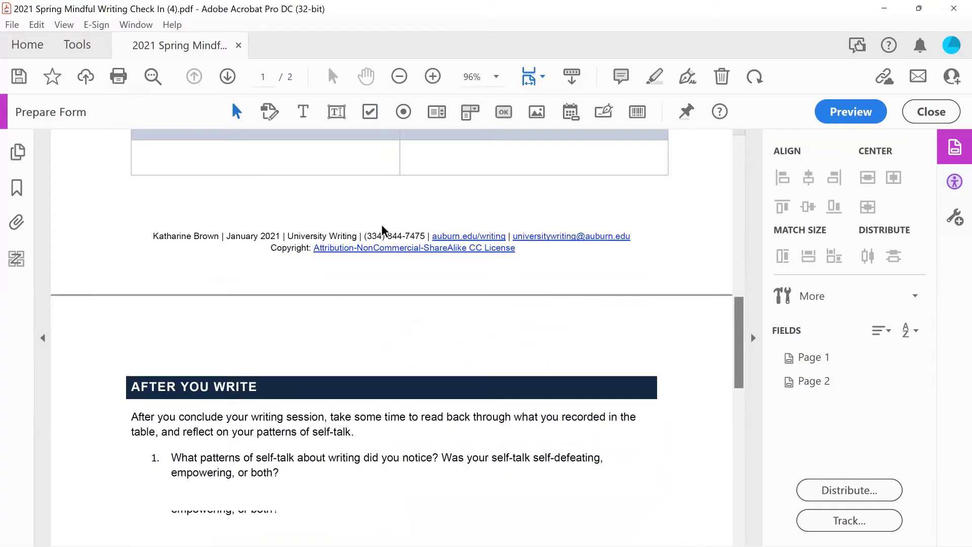
scroll(383, 231, "down", 5)
scroll(390, 241, "down", 2)
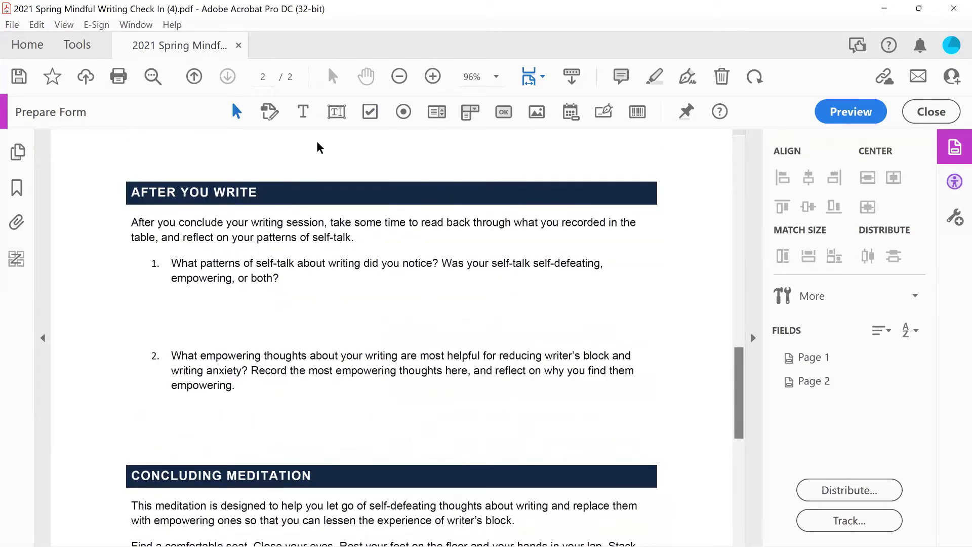
left_click(335, 113)
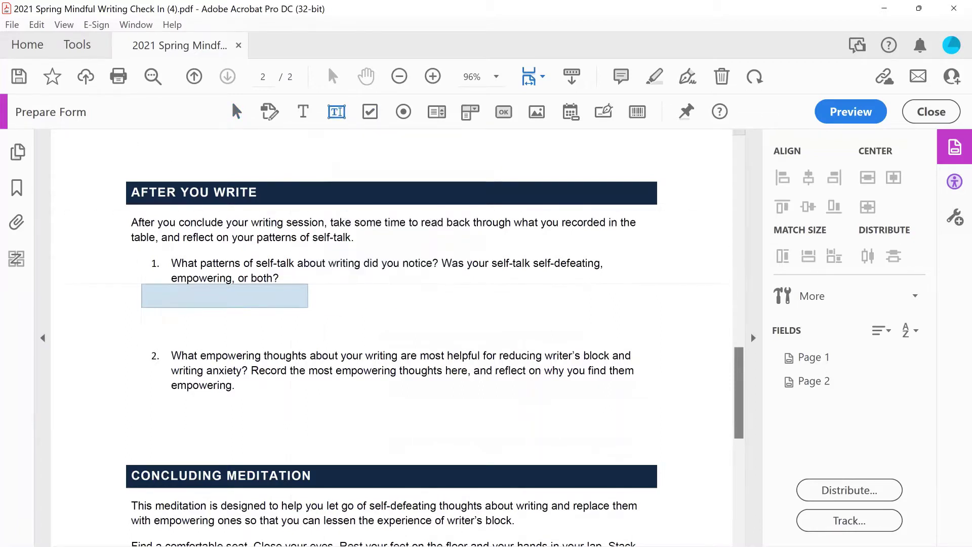
left_click_drag(151, 284, 650, 345)
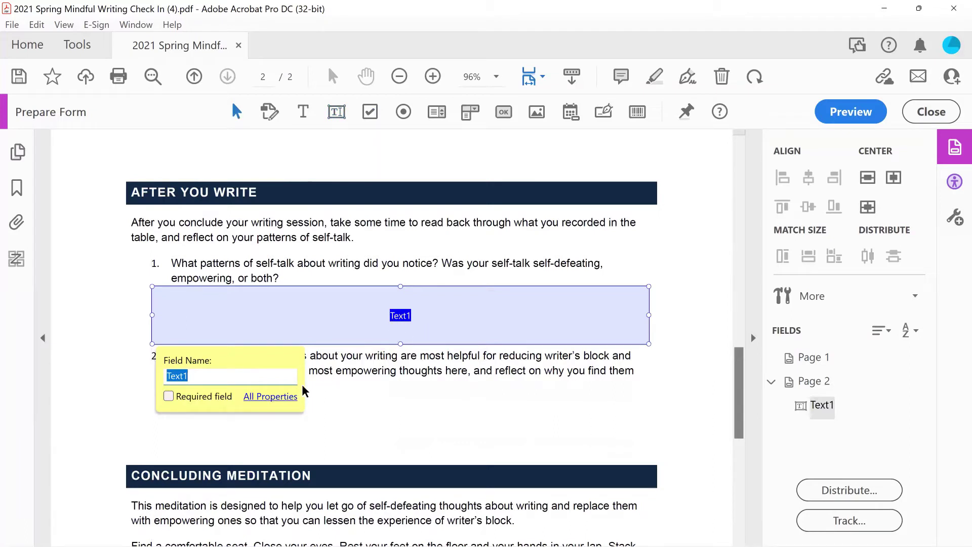
- Use question 1's wording as the text field's name and tooltip, and enable multi-line entry
left_click(283, 400)
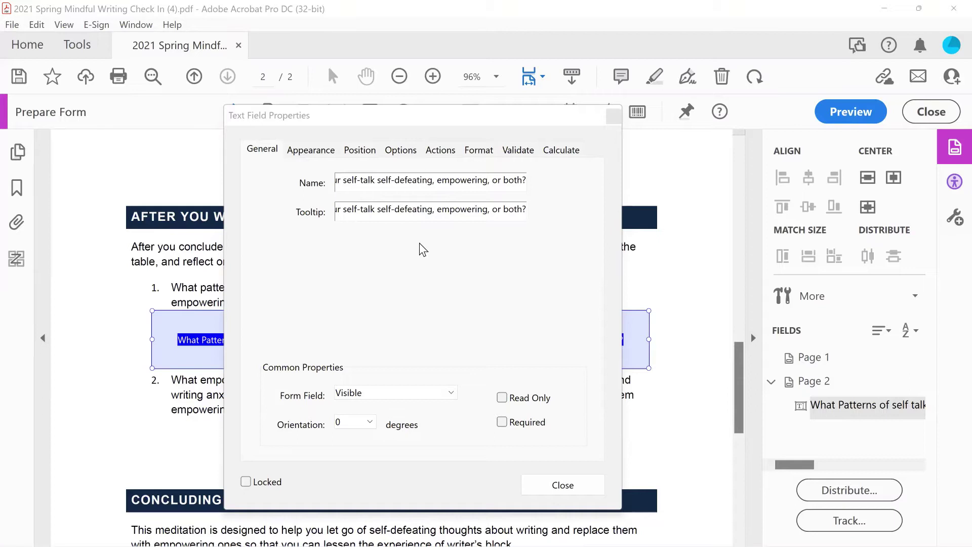
left_click(401, 150)
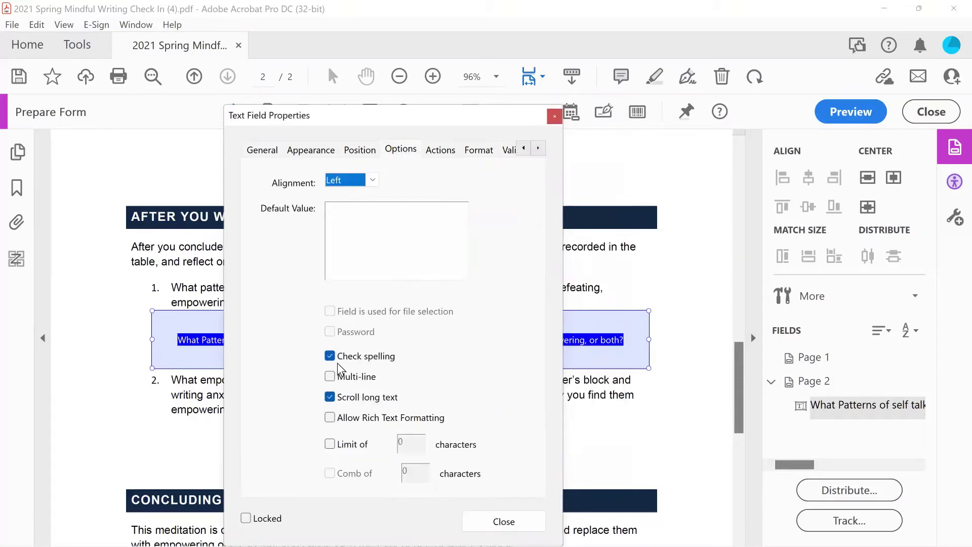
left_click(335, 376)
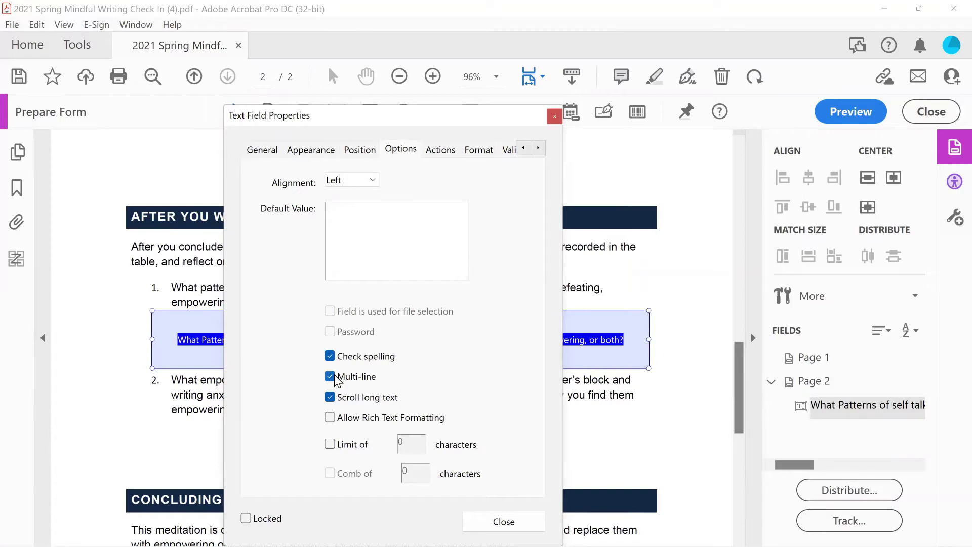
left_click(503, 522)
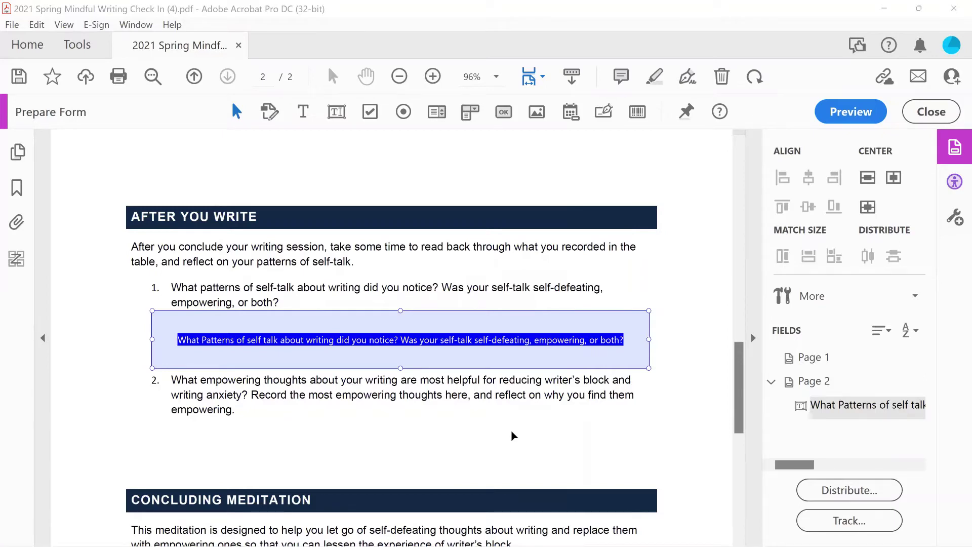
scroll(515, 437, "up", 3)
scroll(515, 437, "up", 12)
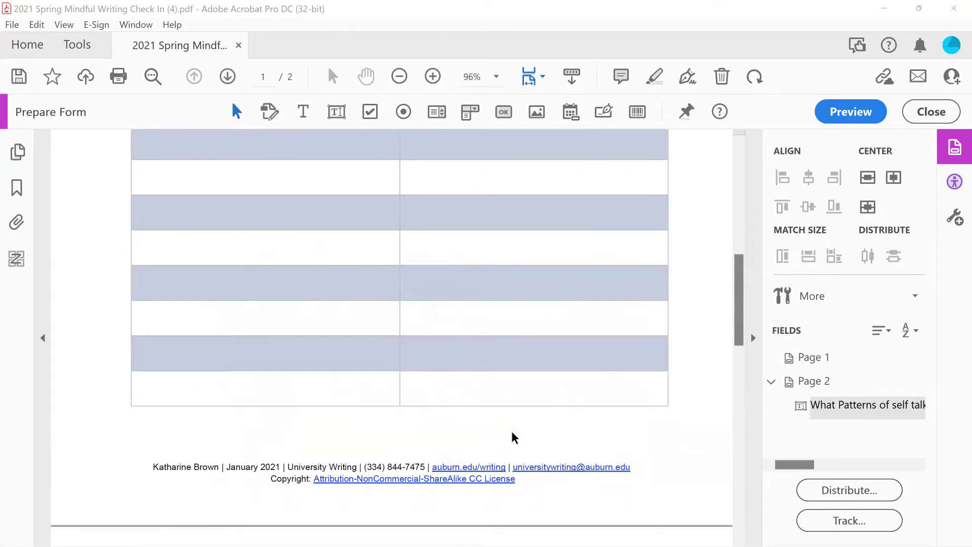
scroll(319, 313, "up", 1)
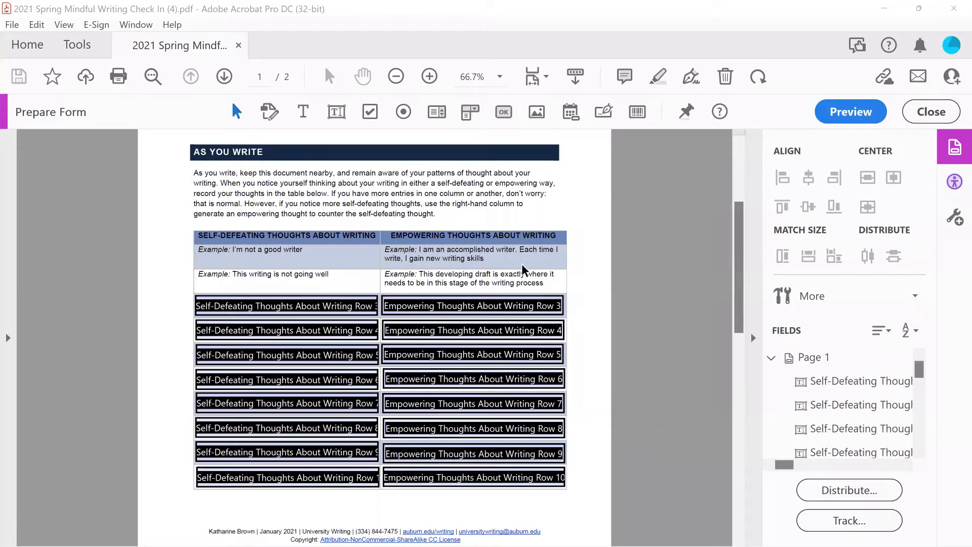
- Leave form preparation and open the Reading Order tool from the accessibility tools
left_click(937, 116)
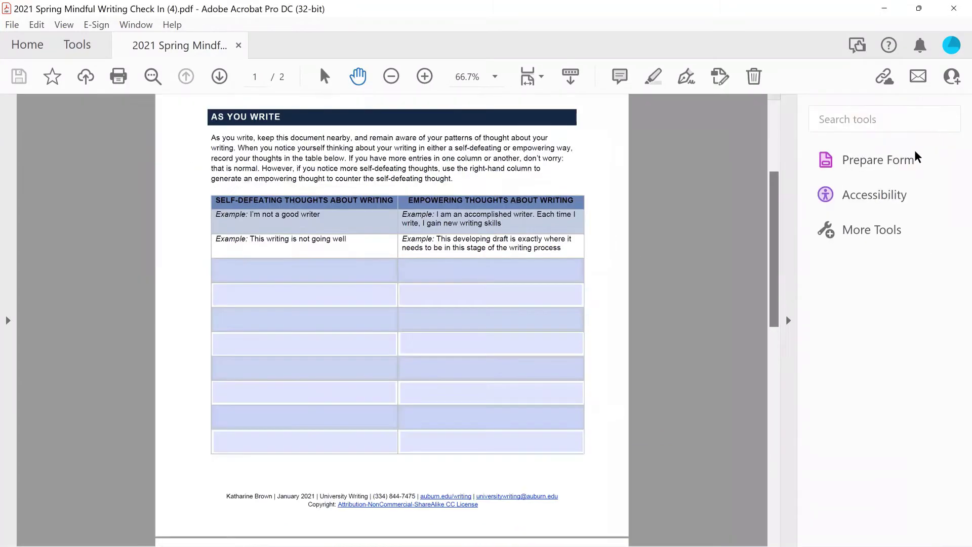
left_click(891, 198)
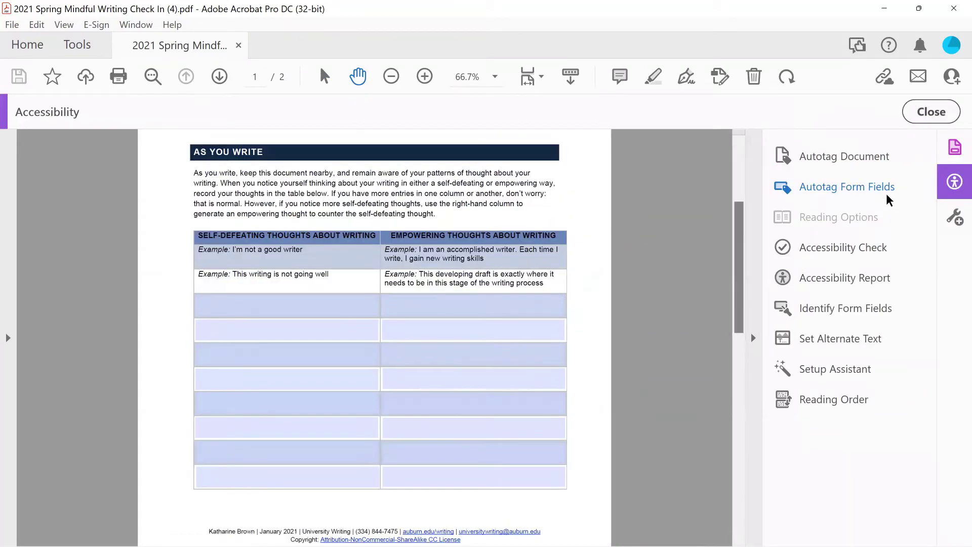
left_click(821, 400)
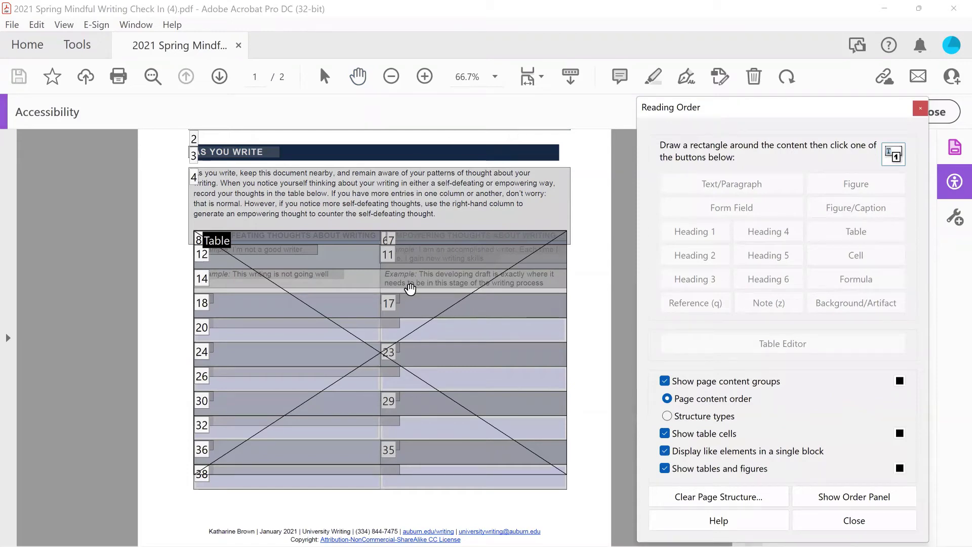
- Examine page 1's content order, showing the full order list and moving the Reading Order dialog clear of the page
scroll(410, 290, "up", 2)
scroll(411, 289, "up", 2)
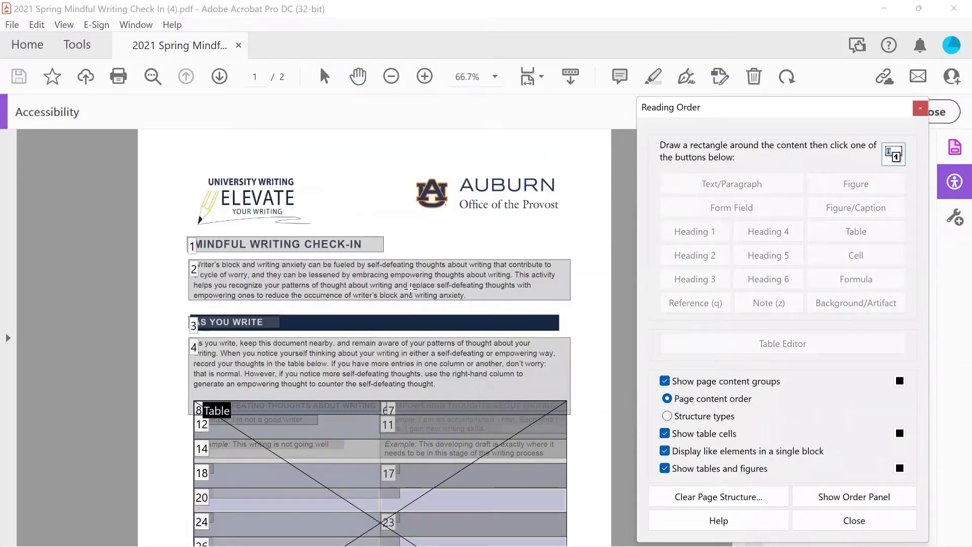
scroll(411, 290, "down", 1)
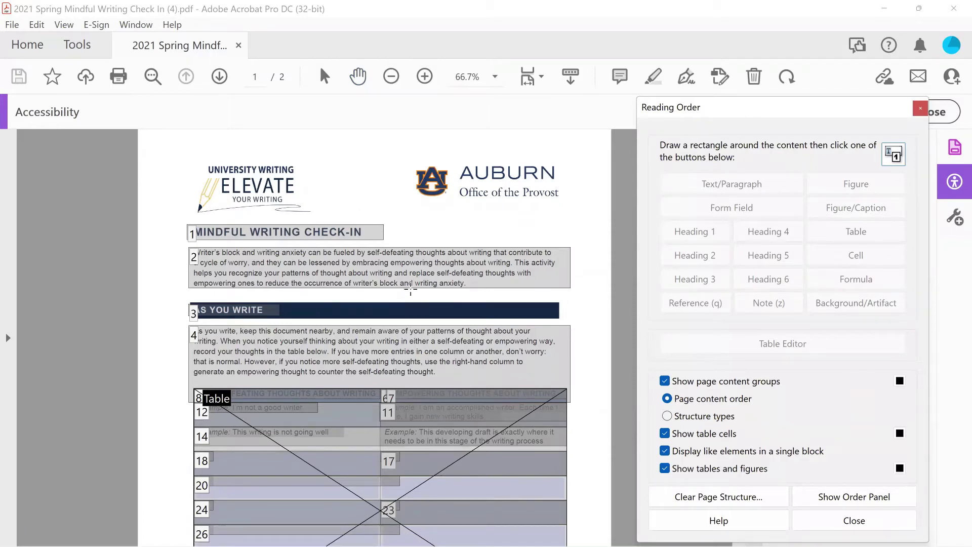
scroll(410, 290, "down", 3)
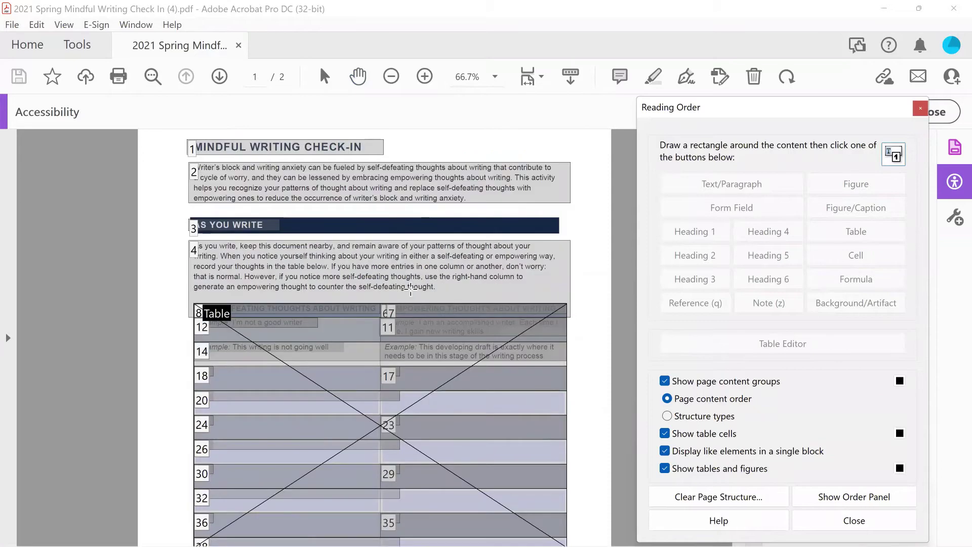
scroll(411, 290, "down", 2)
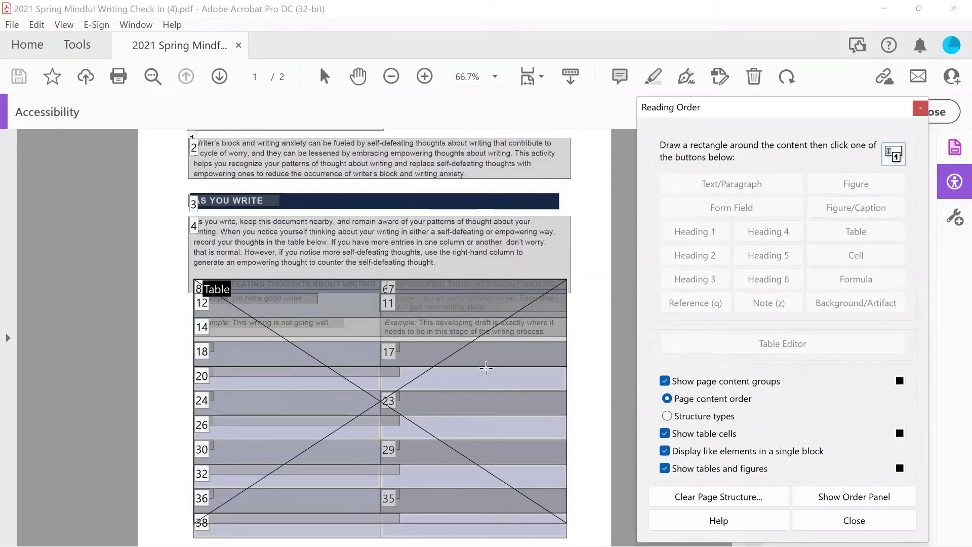
scroll(419, 303, "down", 2)
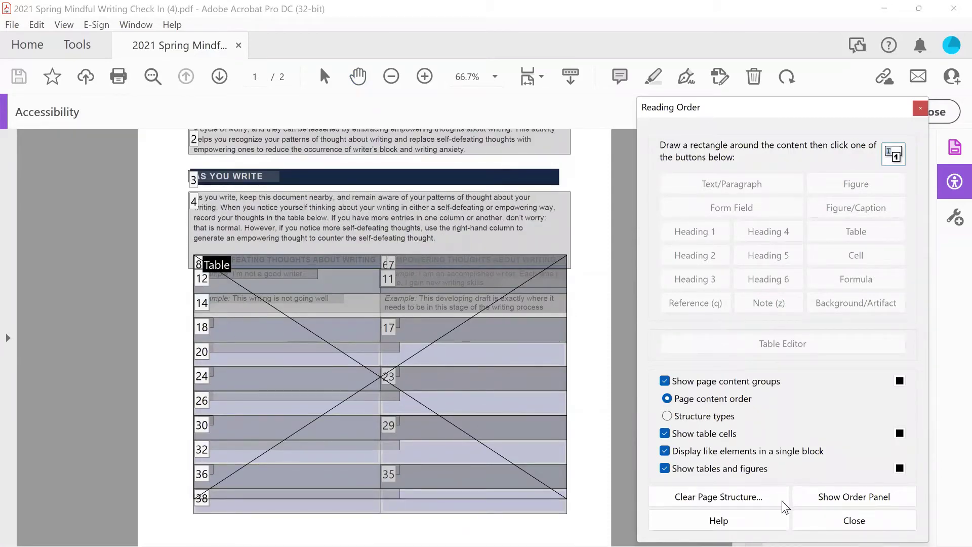
left_click(829, 499)
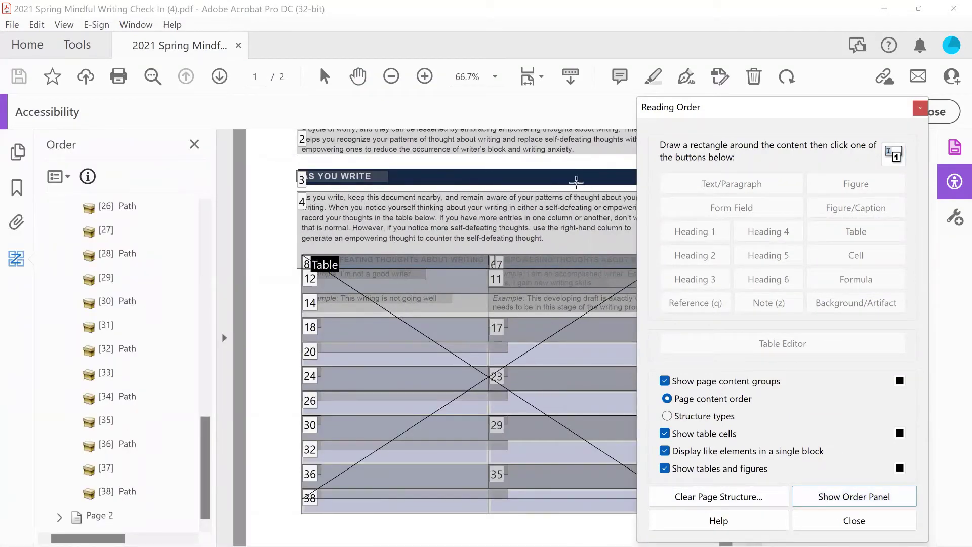
left_click_drag(779, 112, 874, 118)
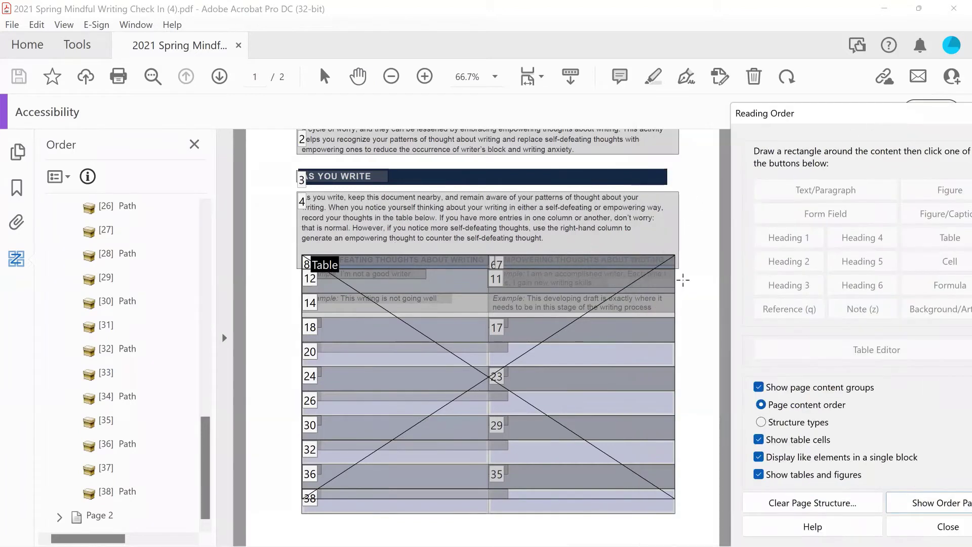
- Clear all of page 1's existing tag structure, leaving the Reading Order overlay set to page content order
left_click(764, 423)
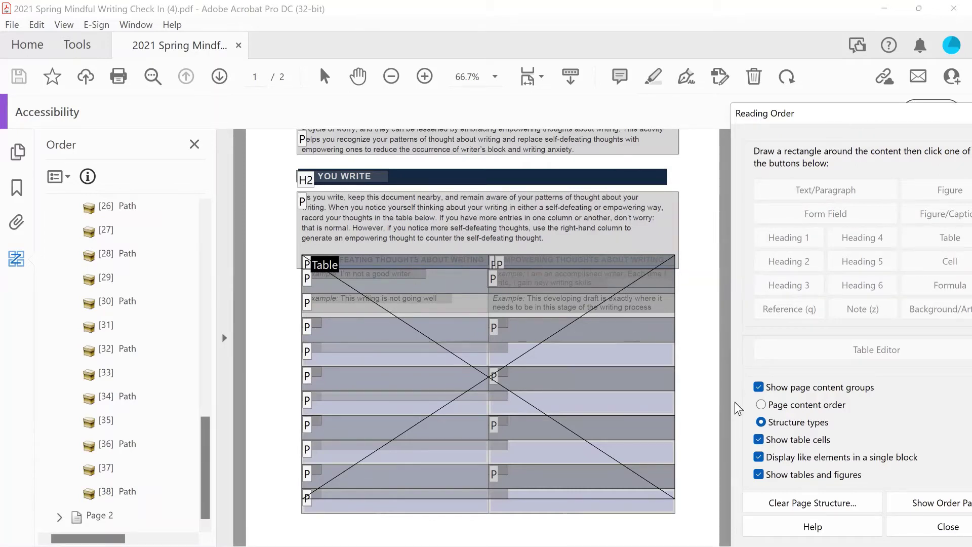
left_click(817, 504)
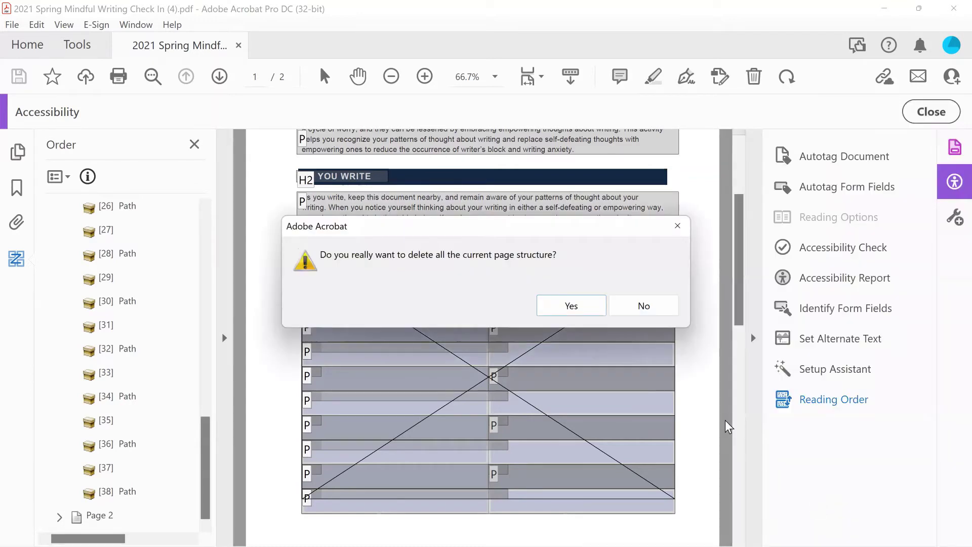
left_click(577, 309)
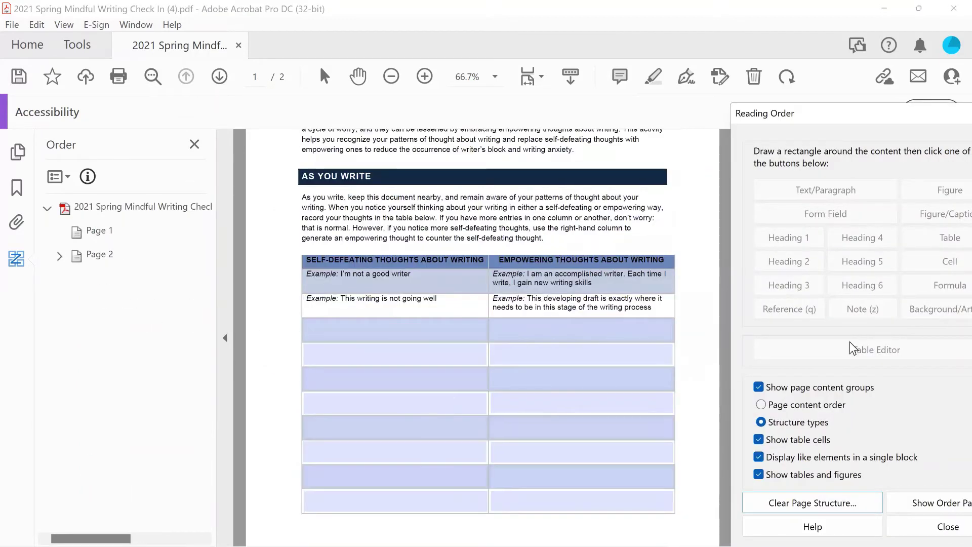
left_click(761, 405)
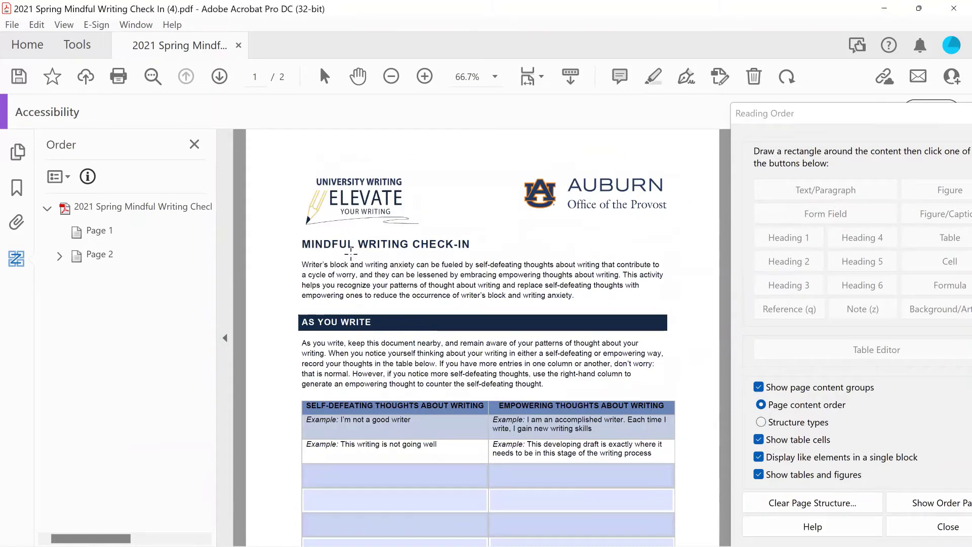
- Tag the title "MINDFUL WRITING CHECK-IN" as Heading 1 and the introductory paragraph below it as Text/Paragraph
left_click_drag(292, 229, 482, 258)
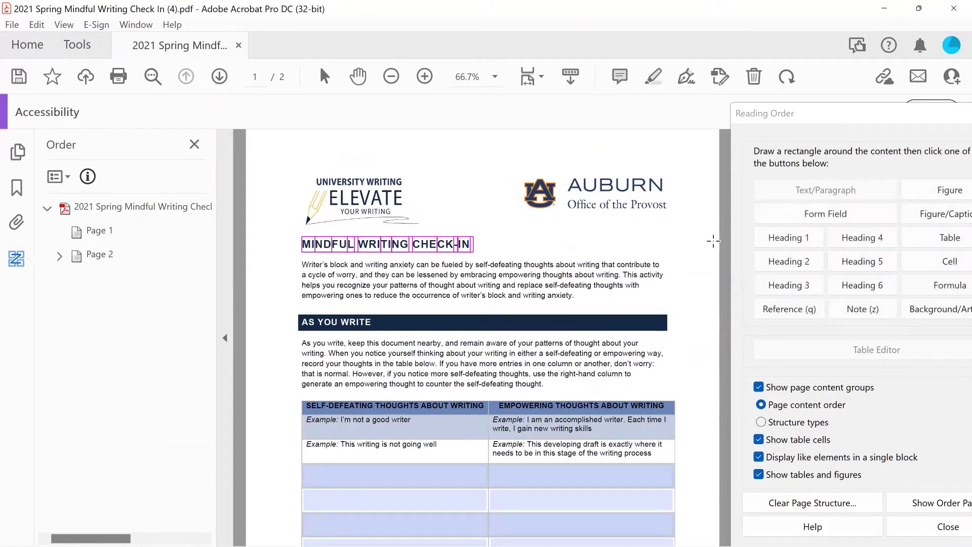
left_click(791, 240)
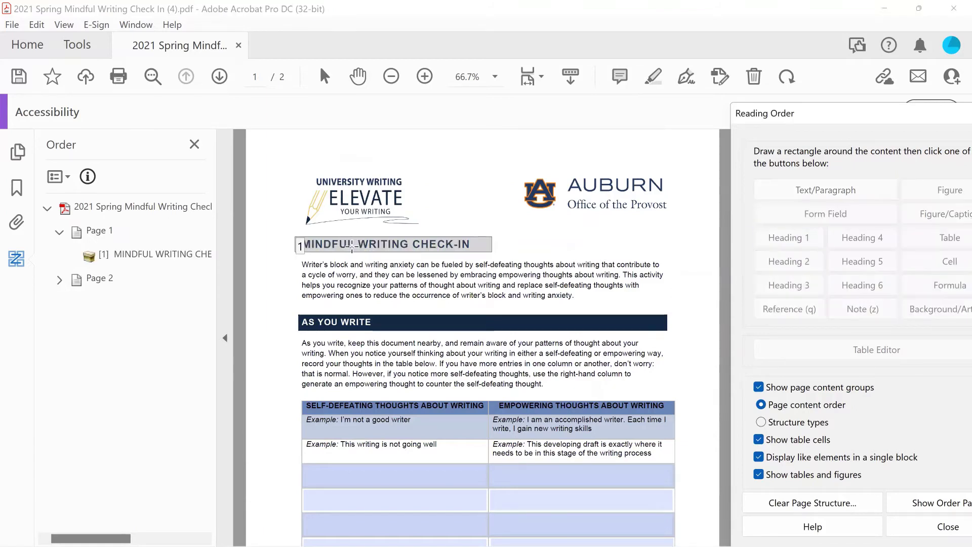
left_click_drag(294, 258, 680, 309)
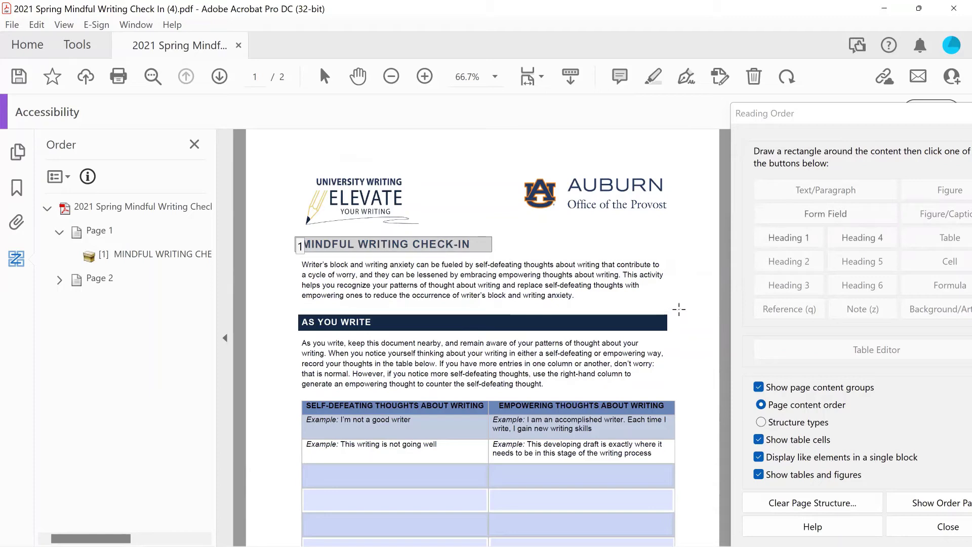
left_click(818, 195)
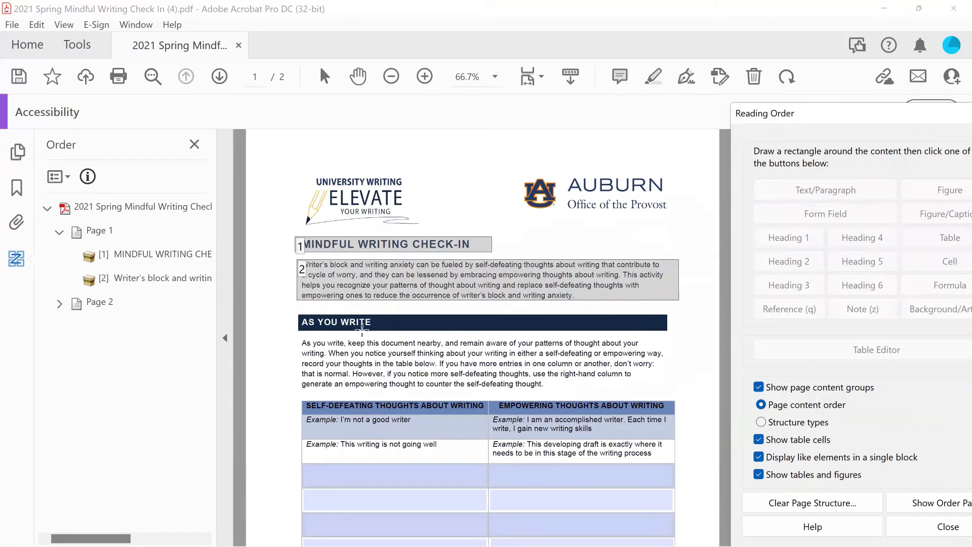
- Tag "AS YOU WRITE" as Heading 2 and the instruction paragraph beneath it as Text/Paragraph
left_click_drag(362, 328, 295, 310)
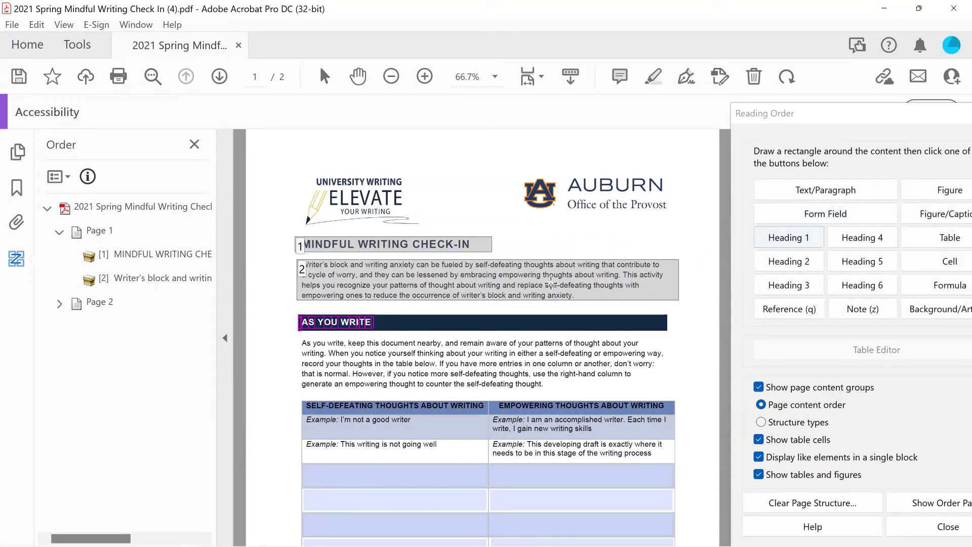
left_click(778, 262)
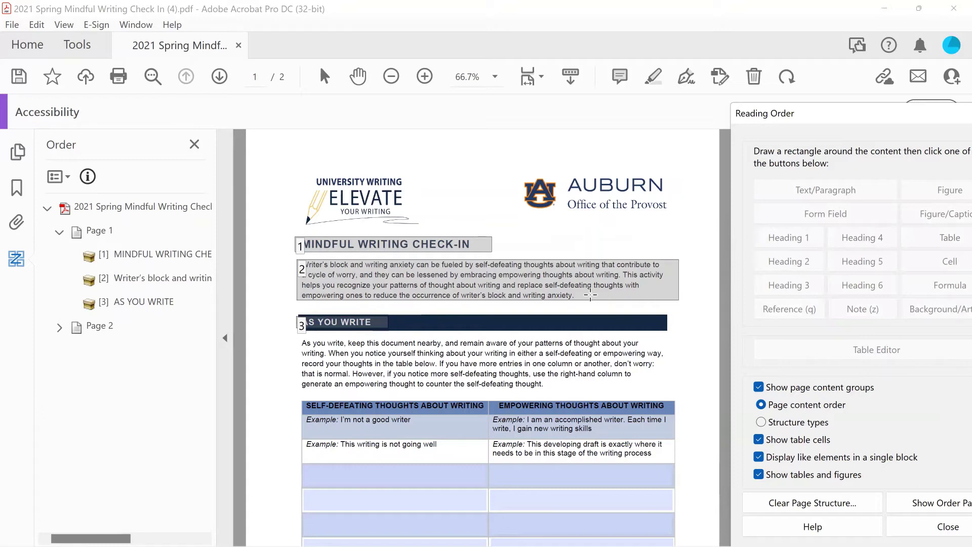
left_click_drag(294, 334, 681, 397)
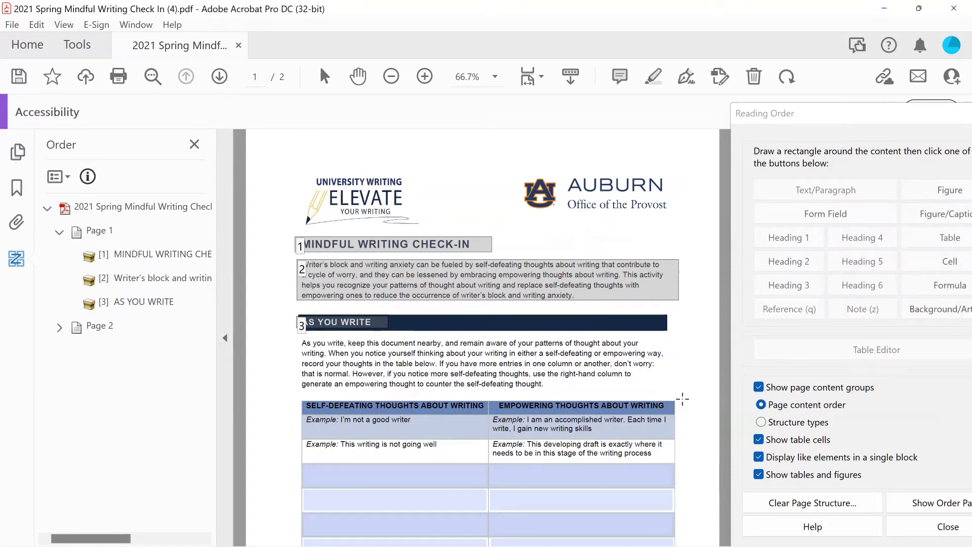
left_click(825, 191)
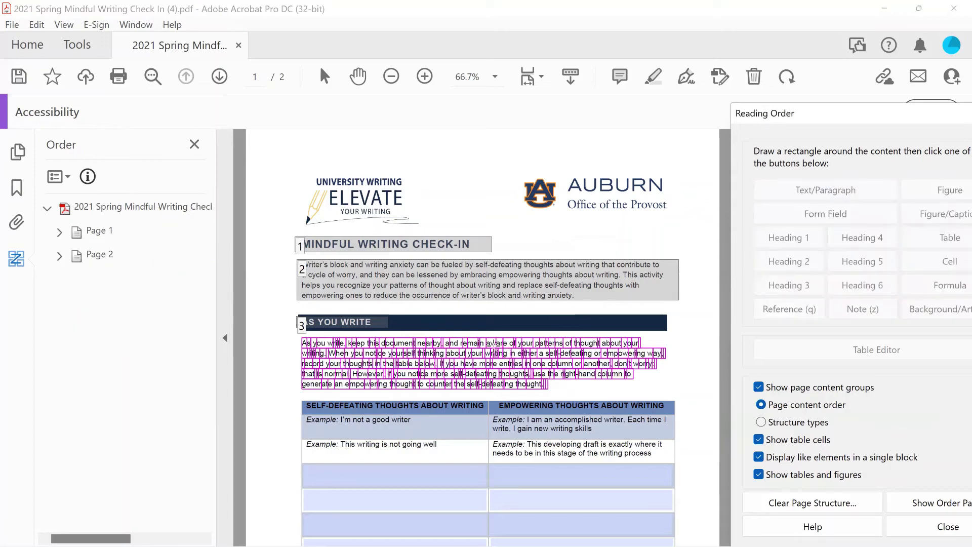
- Move the Reading Order dialog aside and tag the entire self-defeating and empowering thoughts grid on page 1 as a Table
scroll(493, 346, "down", 2)
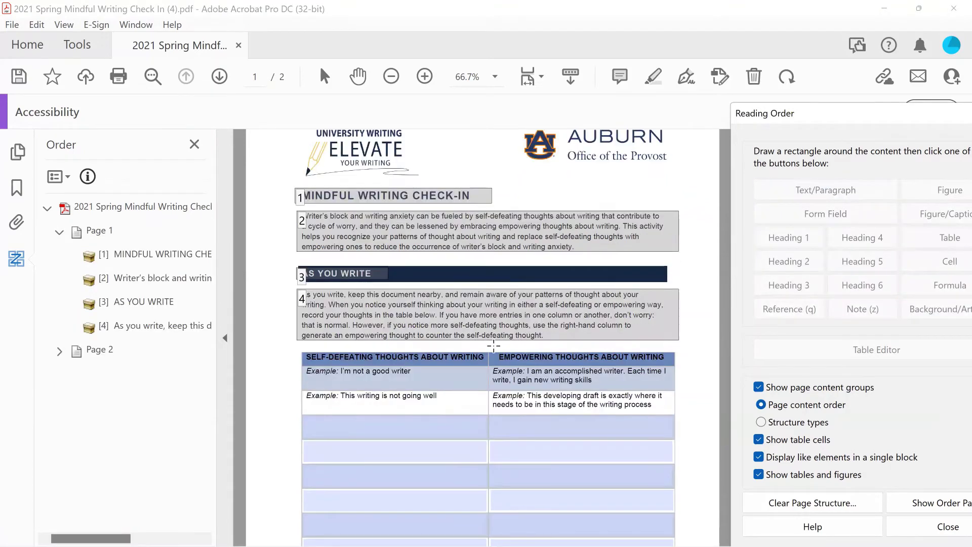
scroll(494, 346, "down", 5)
scroll(744, 191, "down", 1)
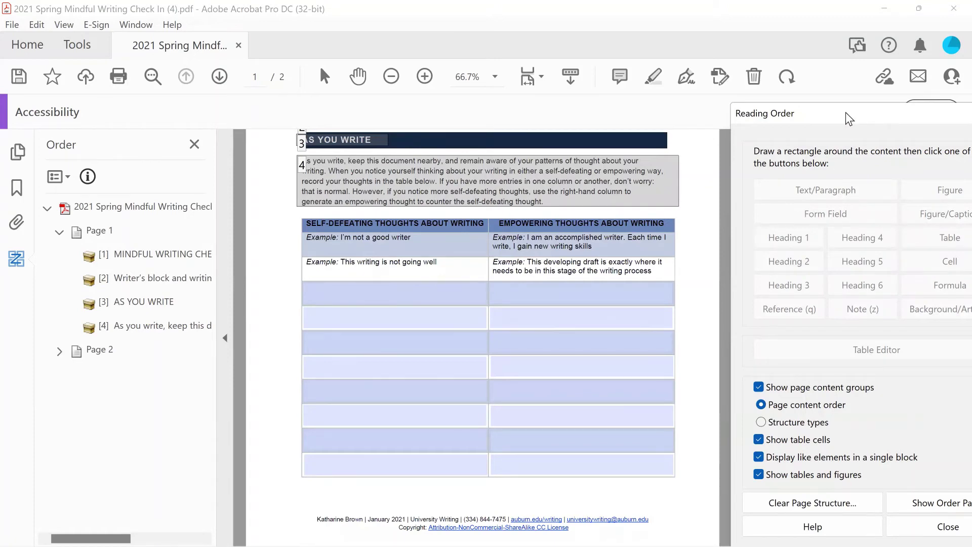
left_click_drag(846, 113, 795, 114)
left_click(290, 208)
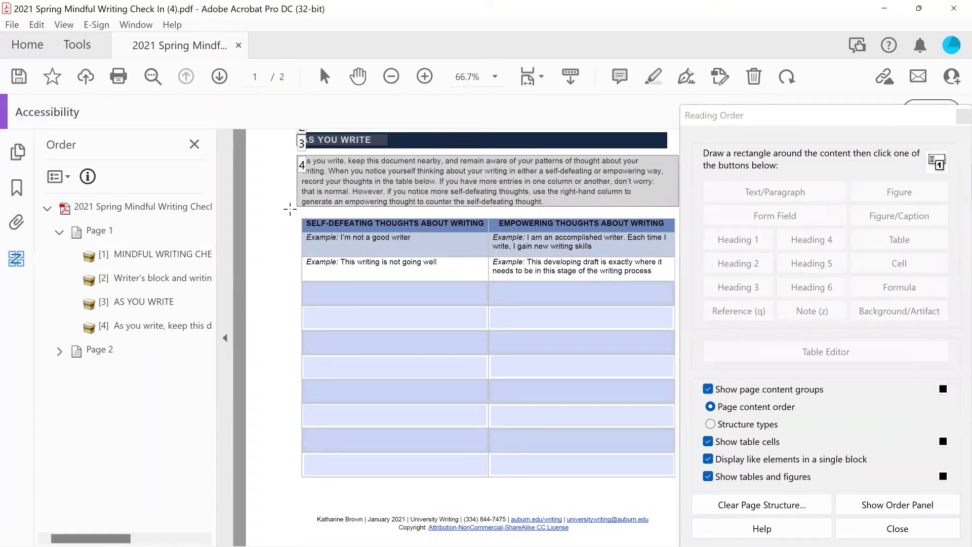
left_click_drag(634, 397, 696, 498)
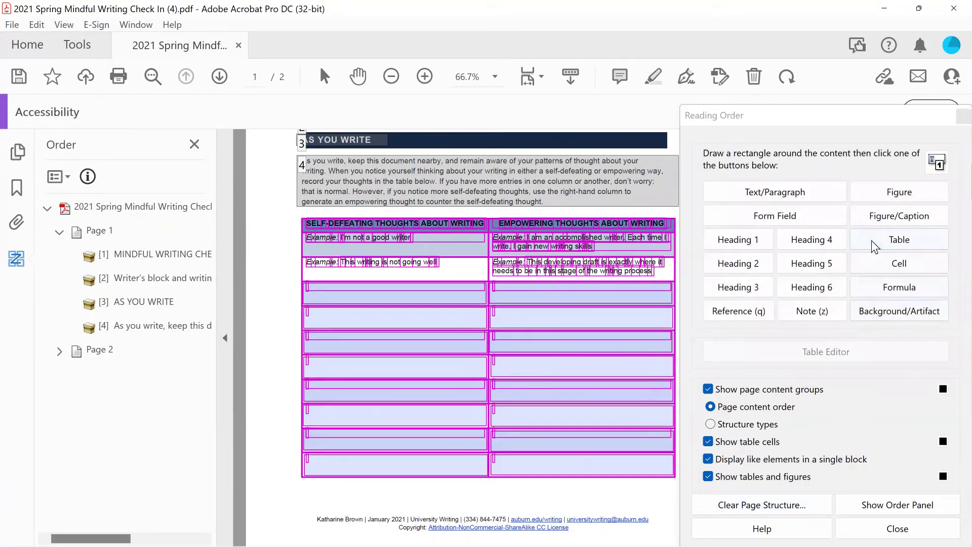
left_click(876, 243)
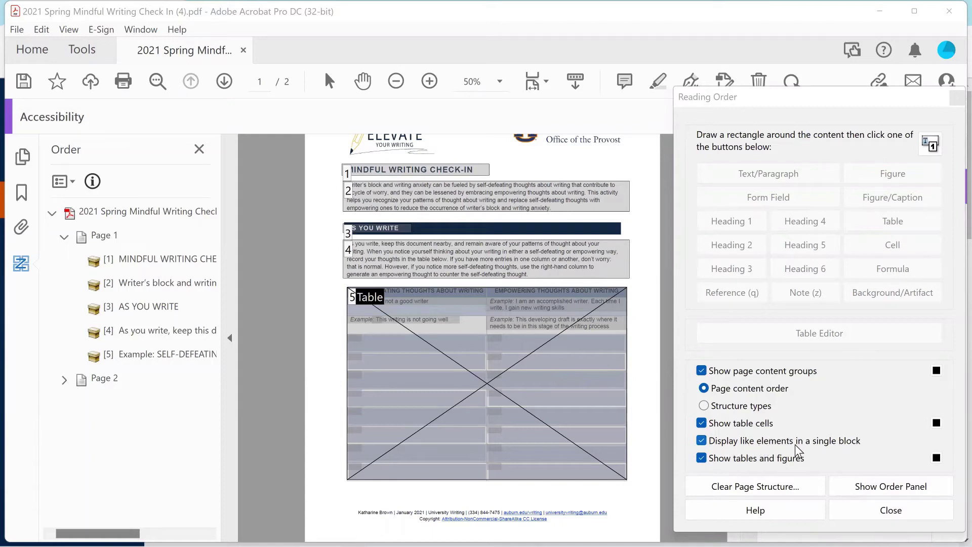
- With like elements temporarily displayed individually, delete the structure of the empty item [11] in page 1's content order
left_click(708, 443)
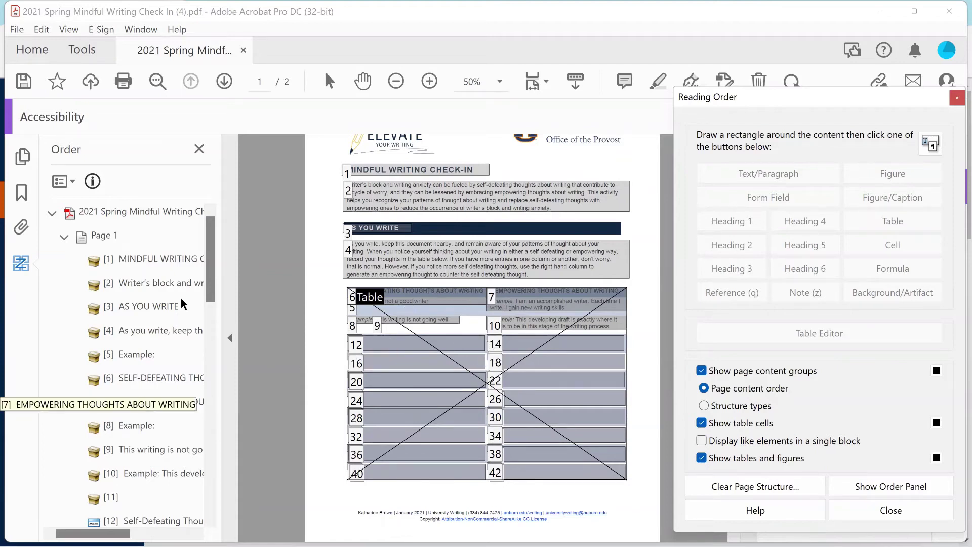
scroll(180, 300, "down", 3)
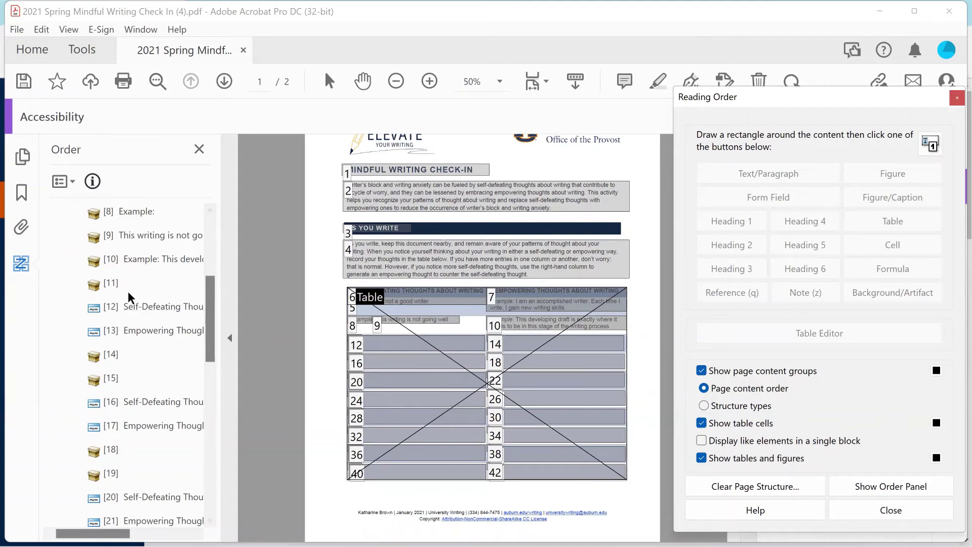
left_click(111, 290)
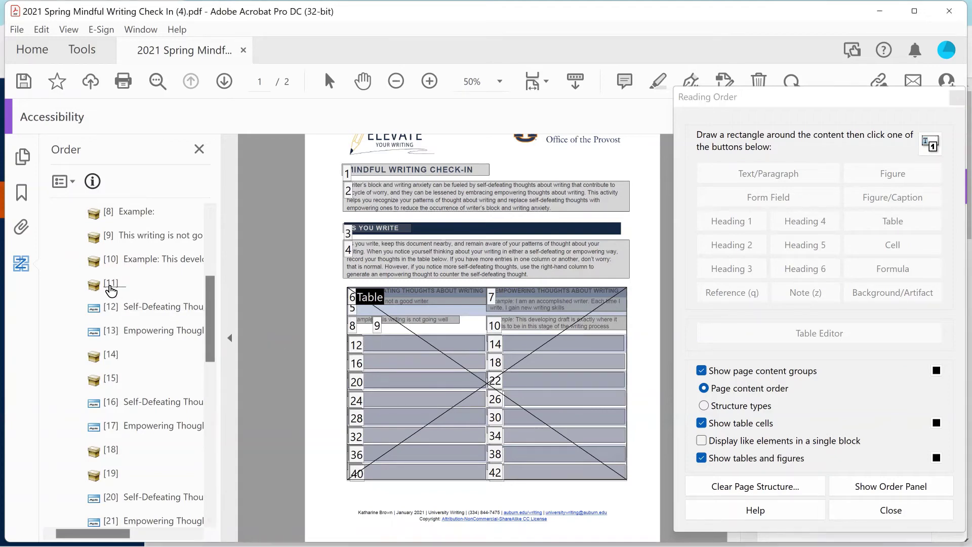
right_click(111, 290)
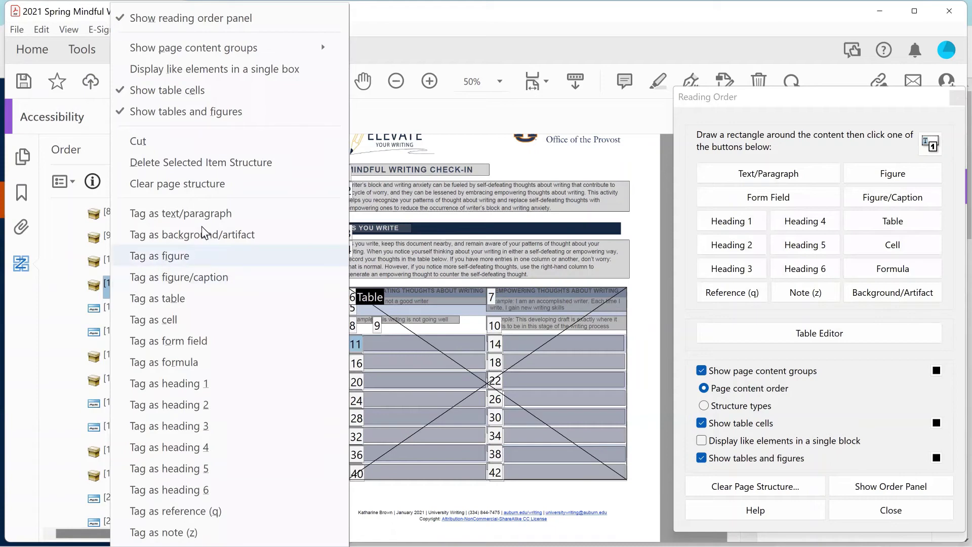
left_click(209, 163)
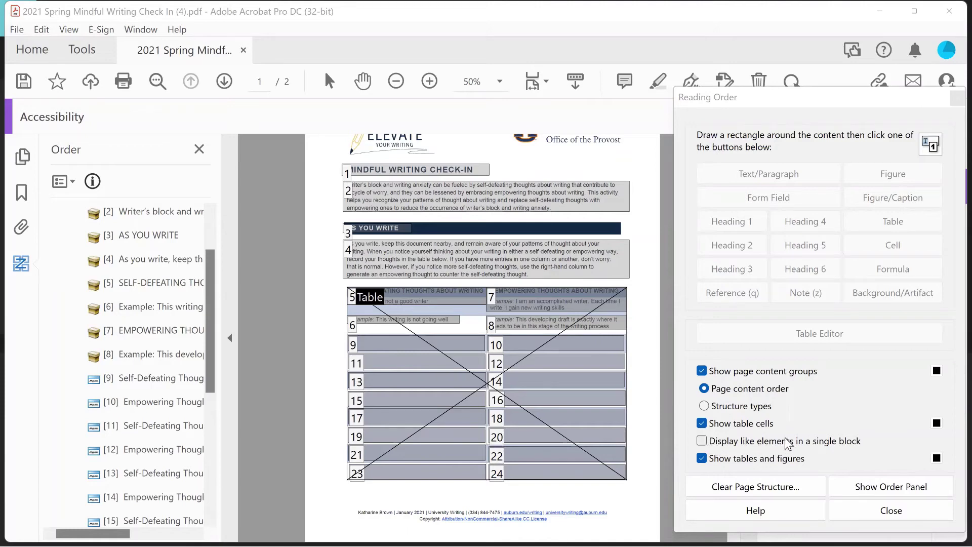
left_click(702, 441)
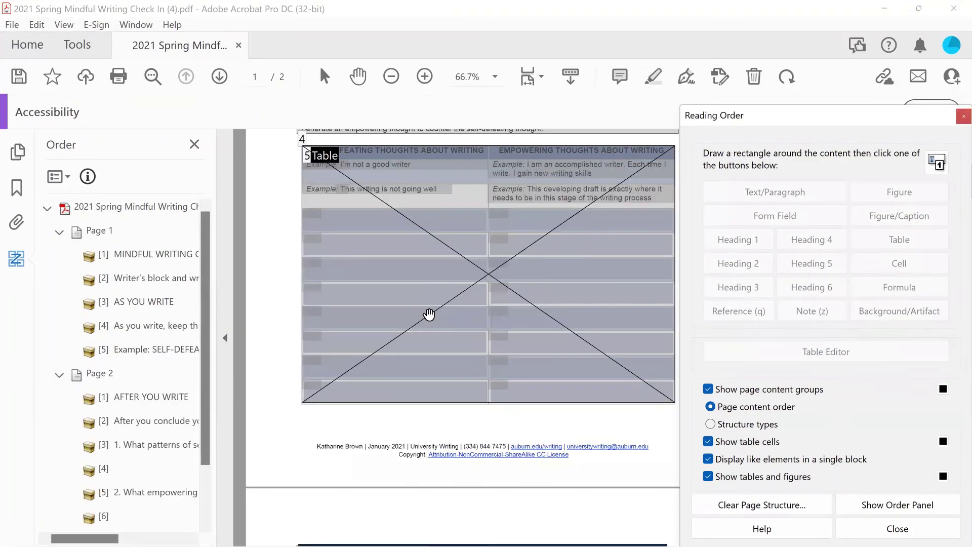
- Delete the structure of the two empty items that follow questions 1 and 2 in page 2's content order
scroll(429, 314, "down", 3)
scroll(430, 314, "down", 2)
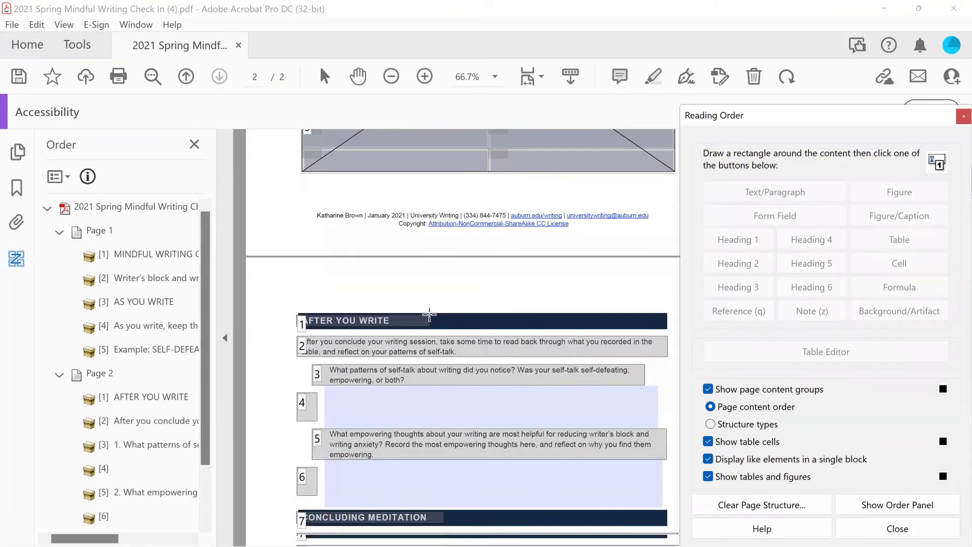
scroll(430, 315, "down", 2)
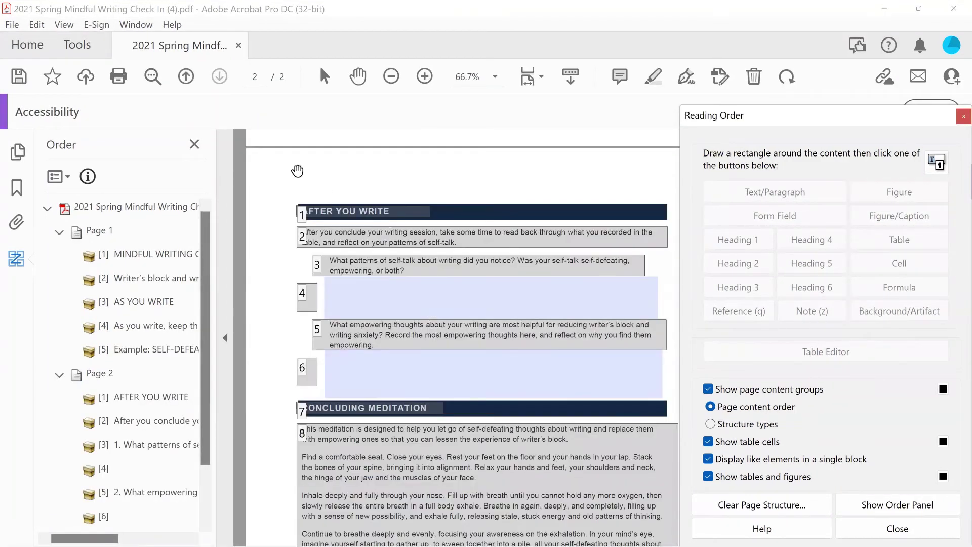
scroll(365, 217, "down", 1)
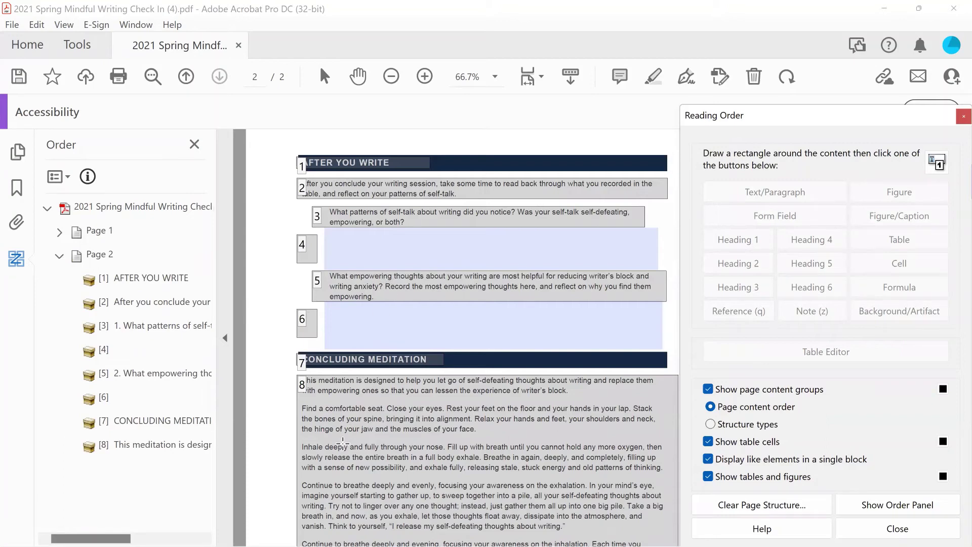
scroll(342, 443, "down", 1)
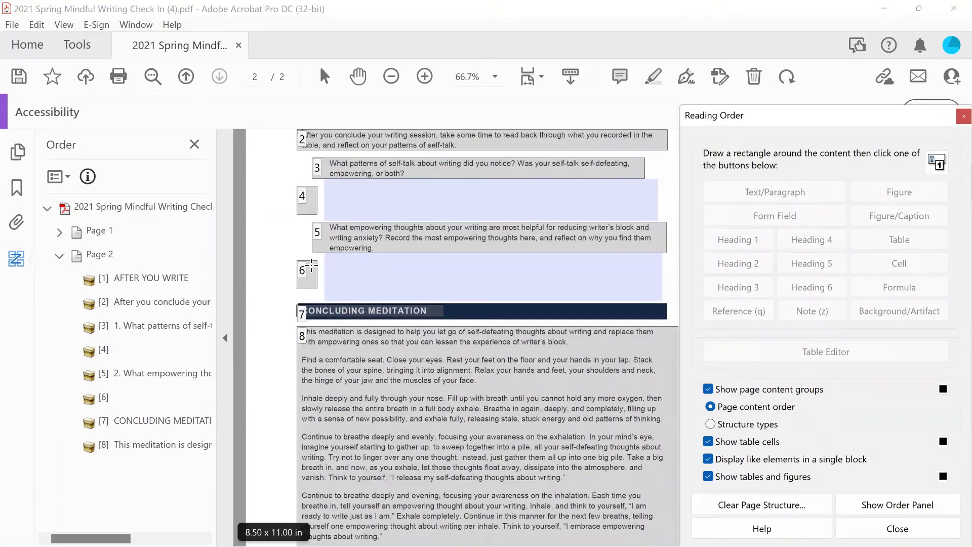
scroll(378, 257, "up", 1)
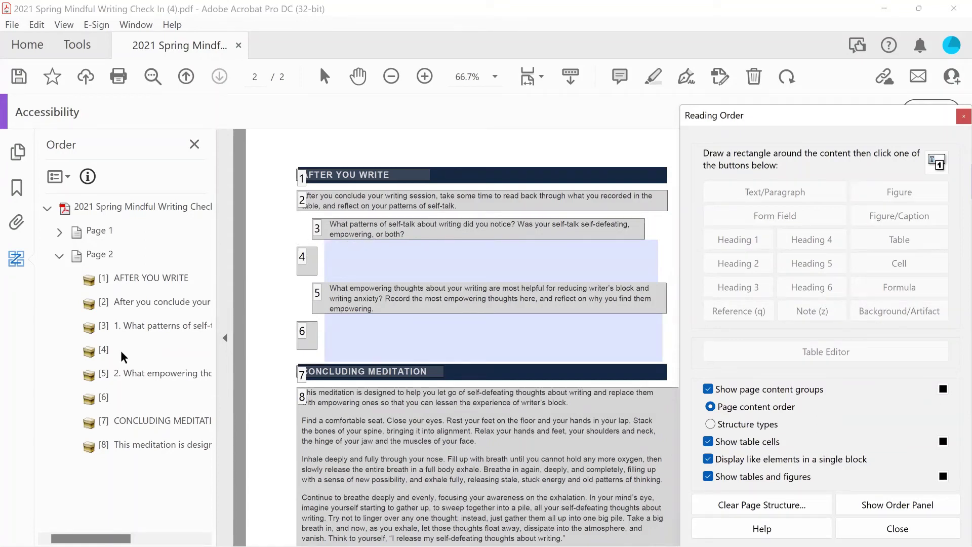
right_click(104, 353)
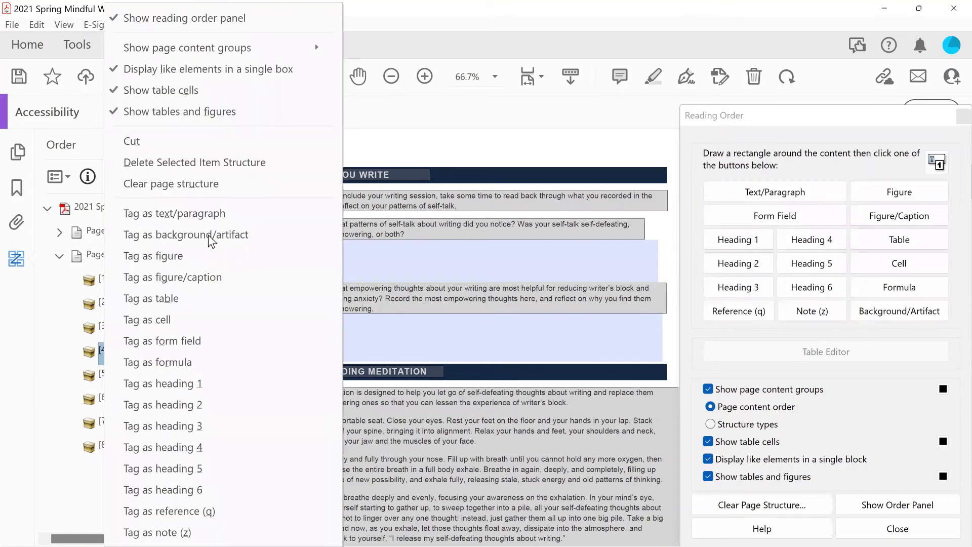
left_click(172, 163)
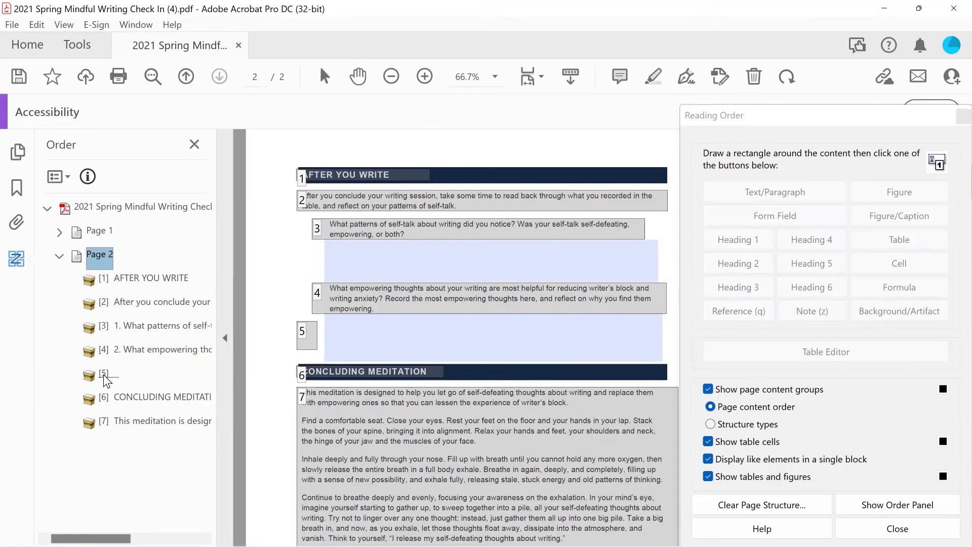
right_click(105, 377)
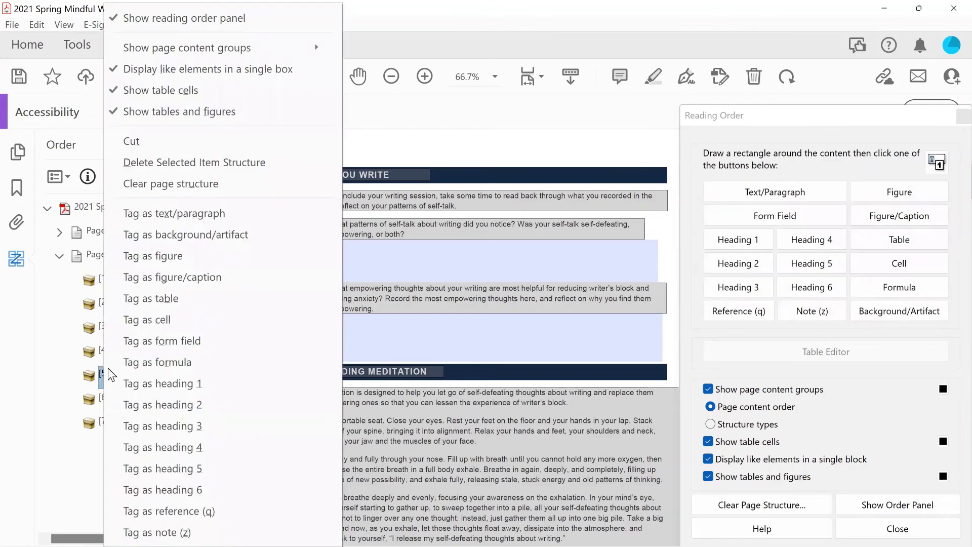
left_click(225, 163)
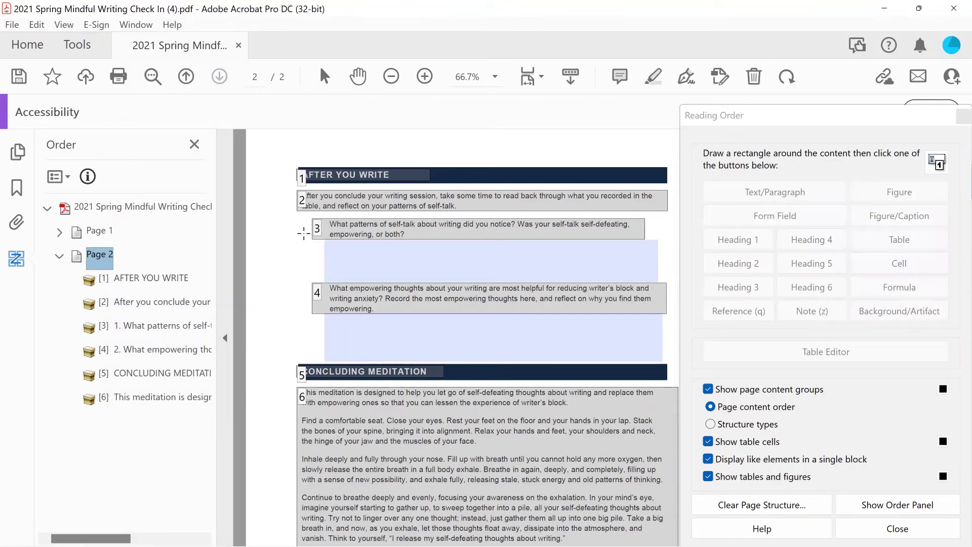
- Tag the two blank answer areas beneath questions 1 and 2 on page 2 as Form Field
left_click_drag(303, 234, 671, 291)
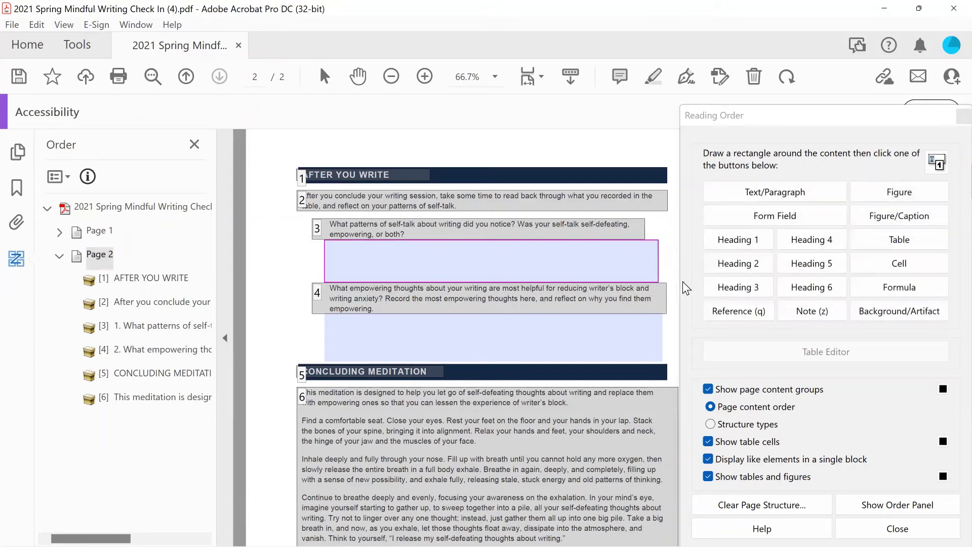
left_click(739, 217)
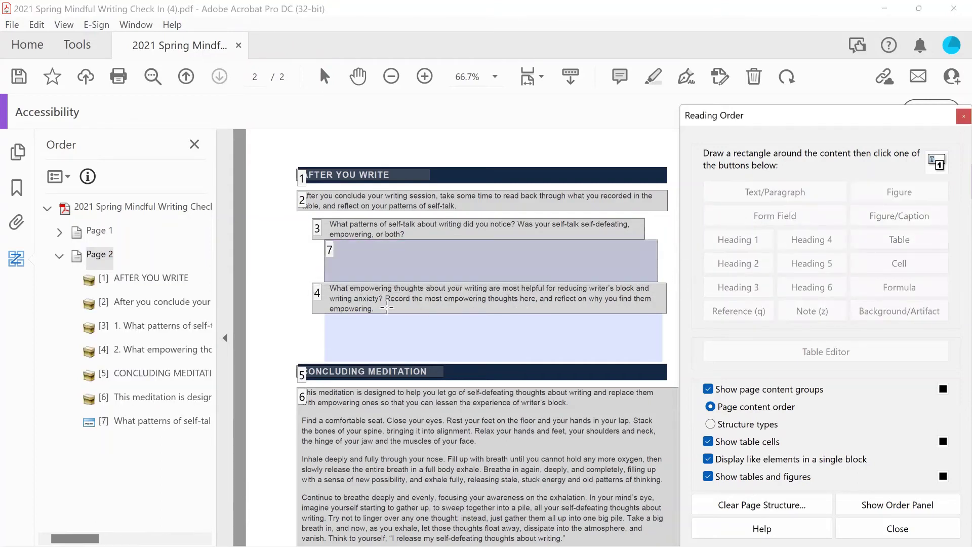
left_click_drag(311, 309, 673, 363)
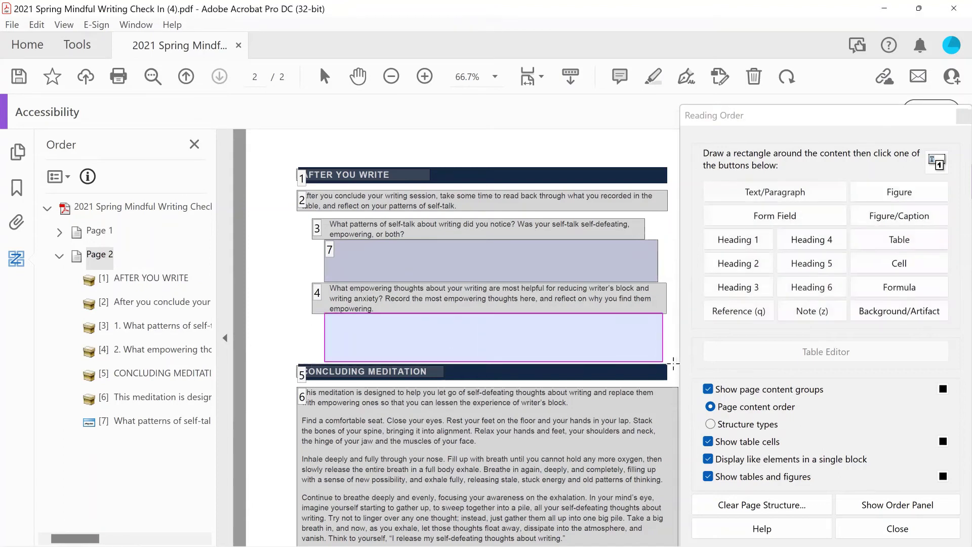
left_click(772, 215)
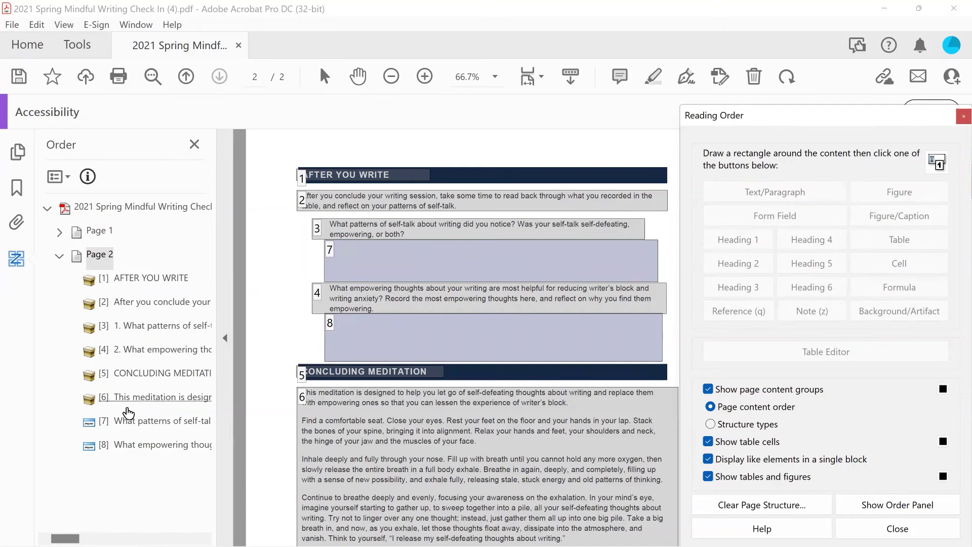
- Reorder page 2's content so each answer form field directly follows its own question
left_click_drag(125, 430, 132, 355)
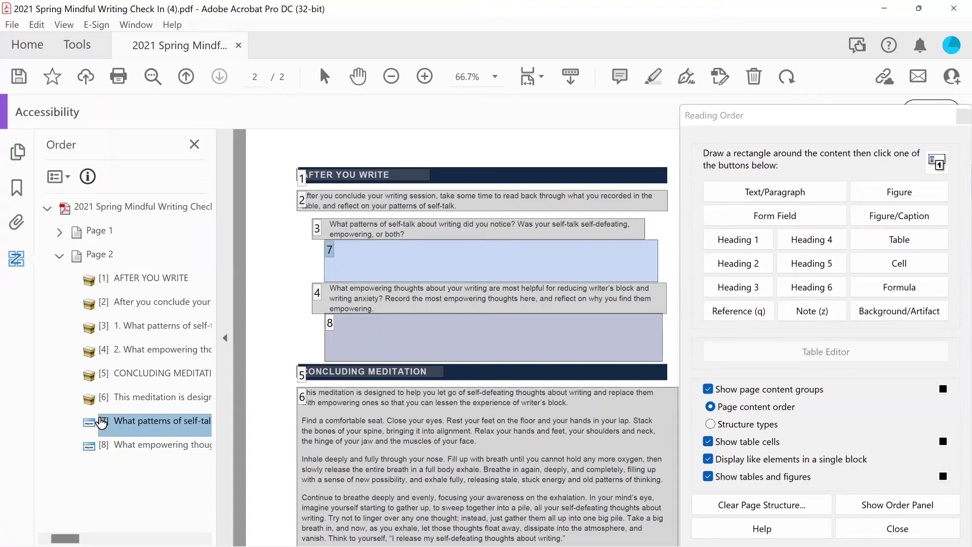
left_click_drag(100, 419, 98, 342)
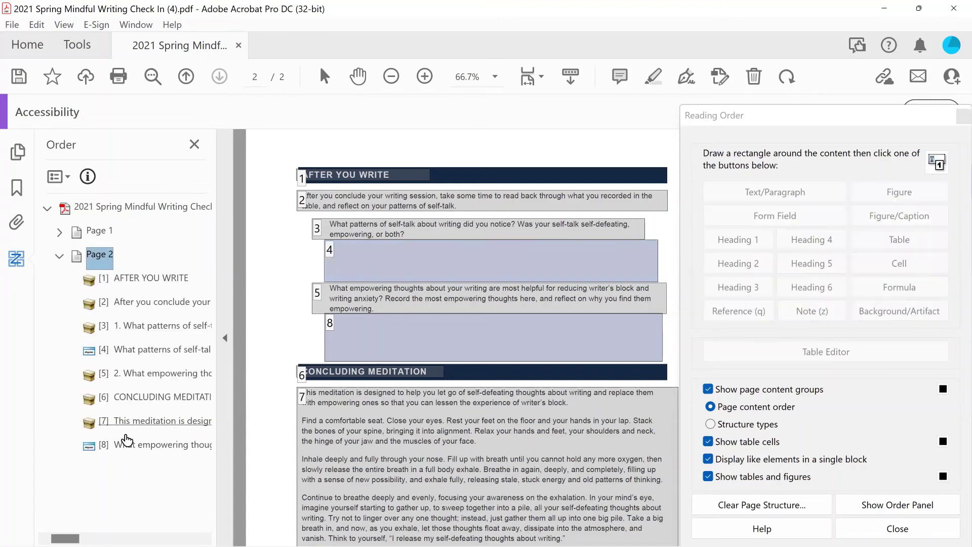
left_click_drag(125, 446, 121, 391)
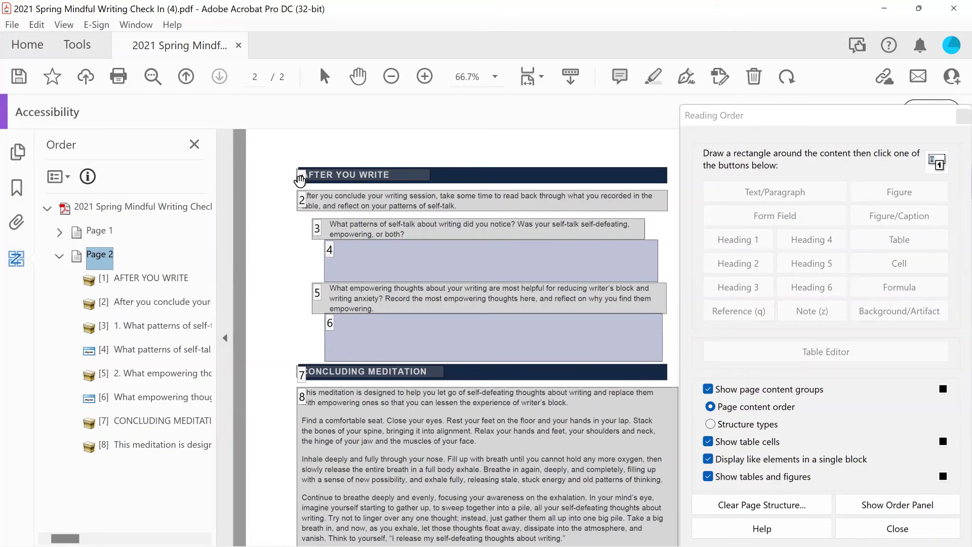
- Tag the two-line credit and contact footer on page 2 as Text/Paragraph and close the Reading Order dialog
scroll(325, 423, "up", 3)
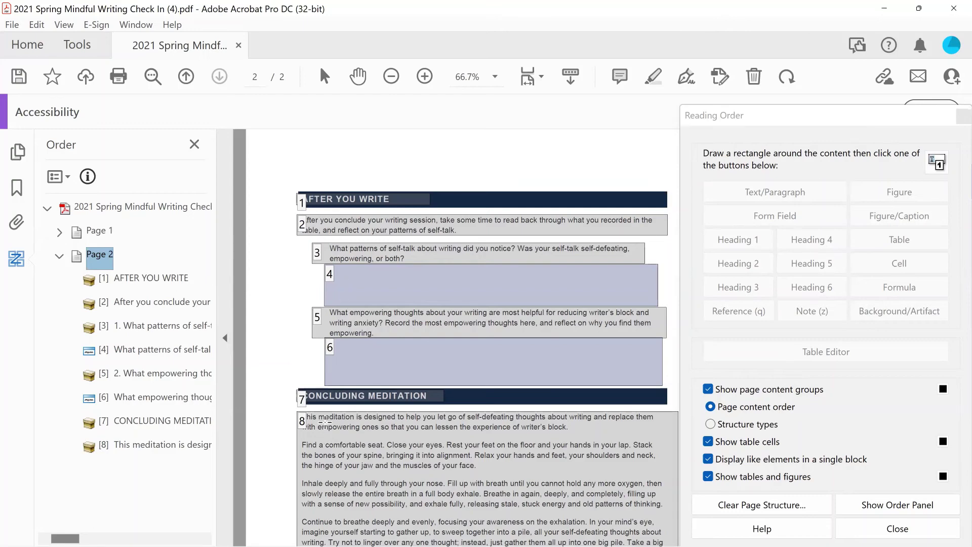
scroll(325, 423, "up", 5)
scroll(325, 421, "up", 10)
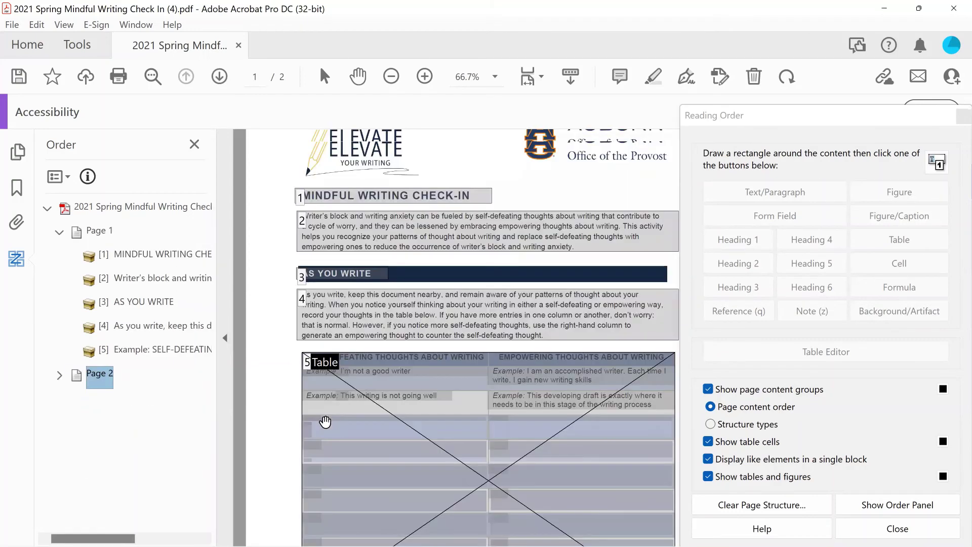
scroll(325, 421, "up", 1)
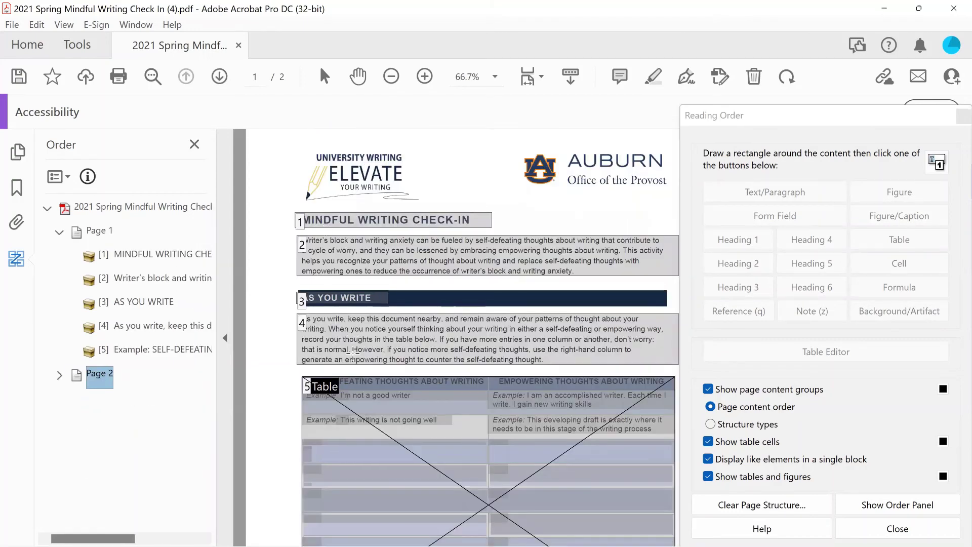
scroll(356, 393, "down", 3)
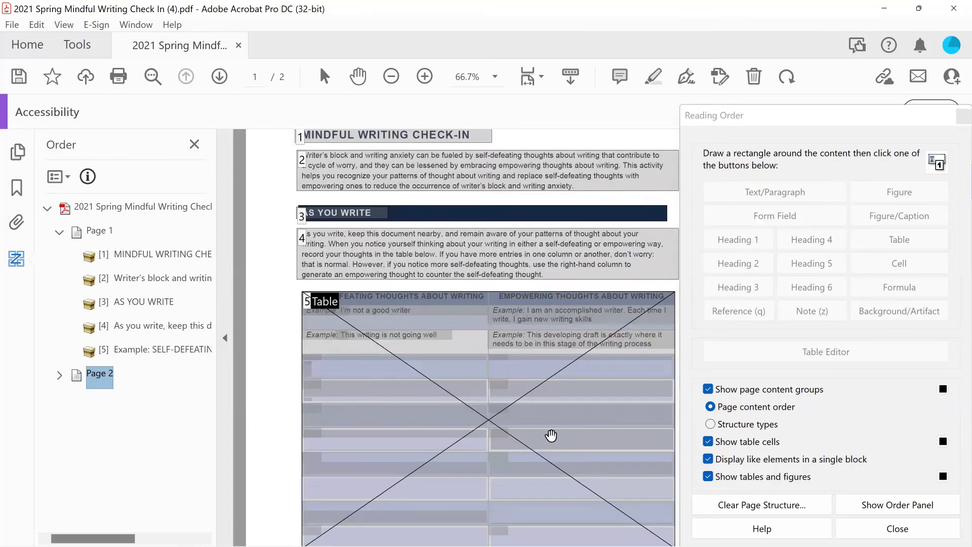
scroll(356, 393, "down", 2)
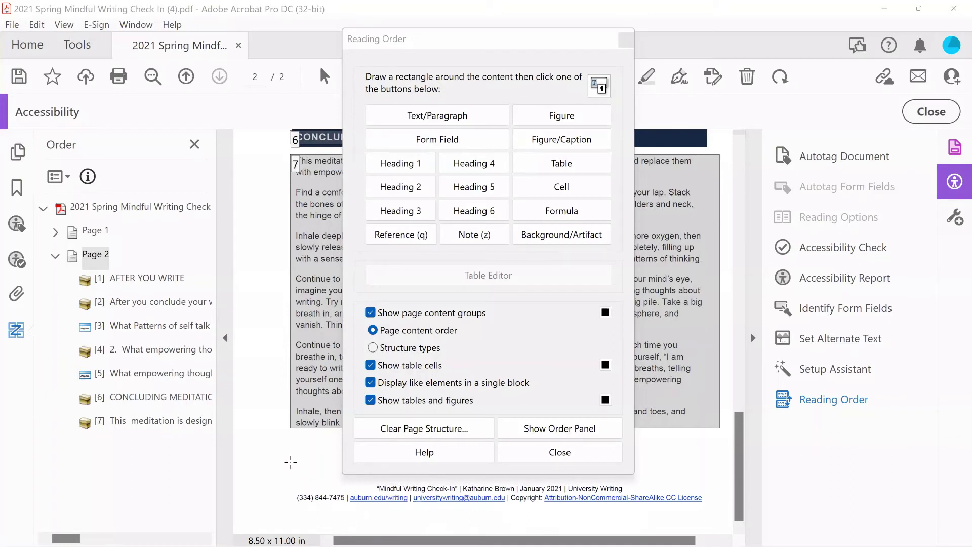
left_click_drag(290, 461, 712, 532)
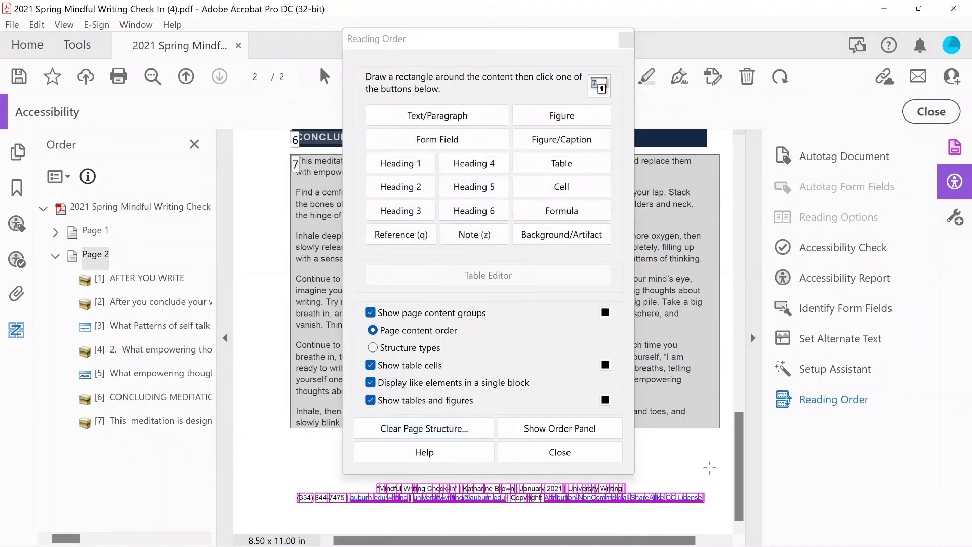
left_click(457, 115)
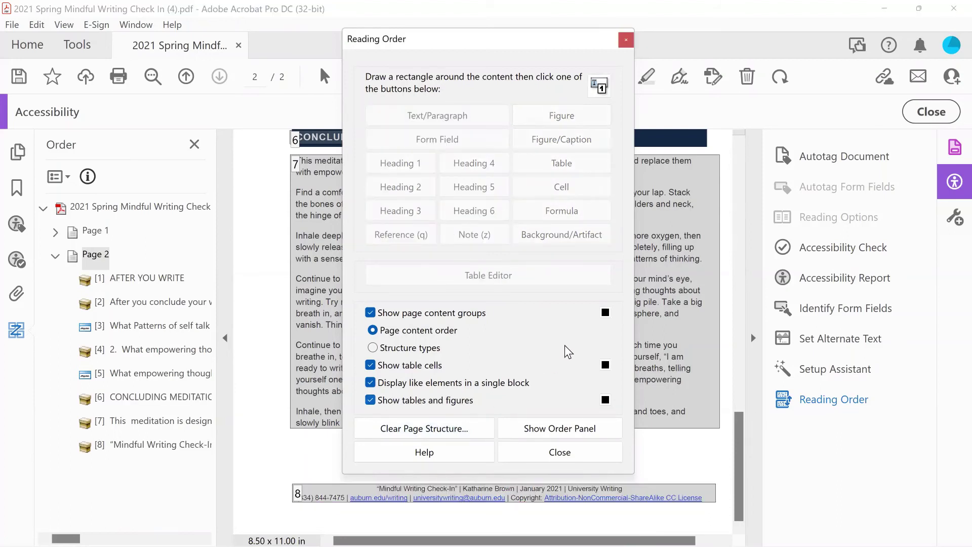
left_click(627, 41)
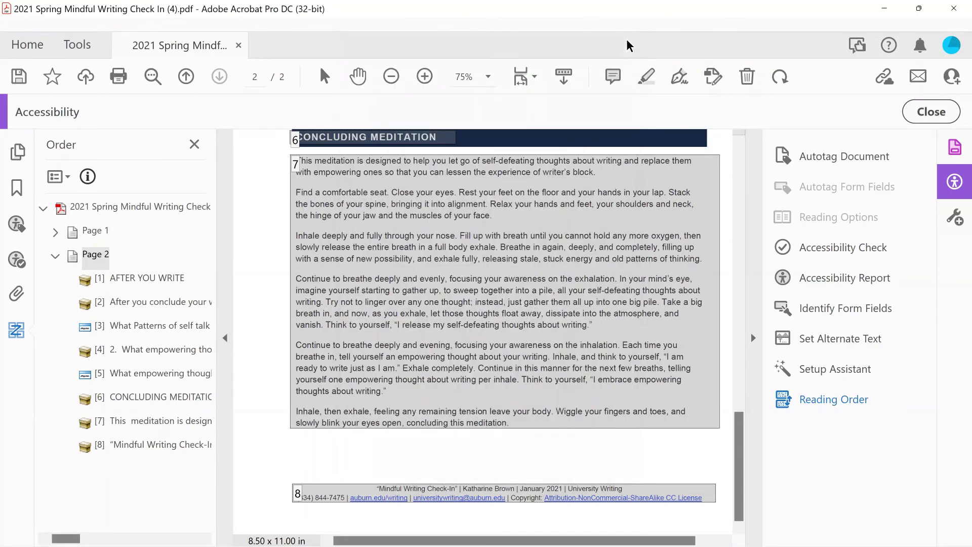
- Run the accessibility check on the document
scroll(495, 277, "up", 3)
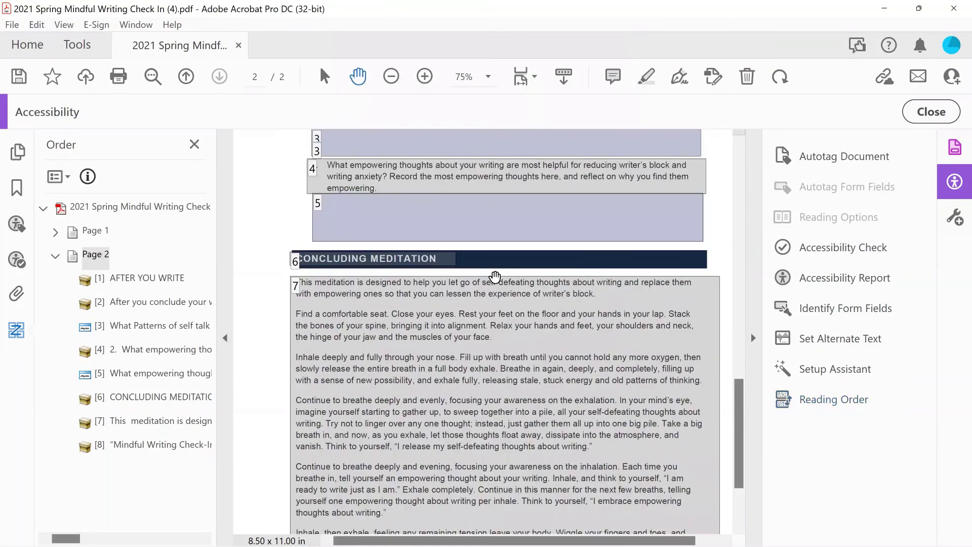
scroll(495, 277, "up", 5)
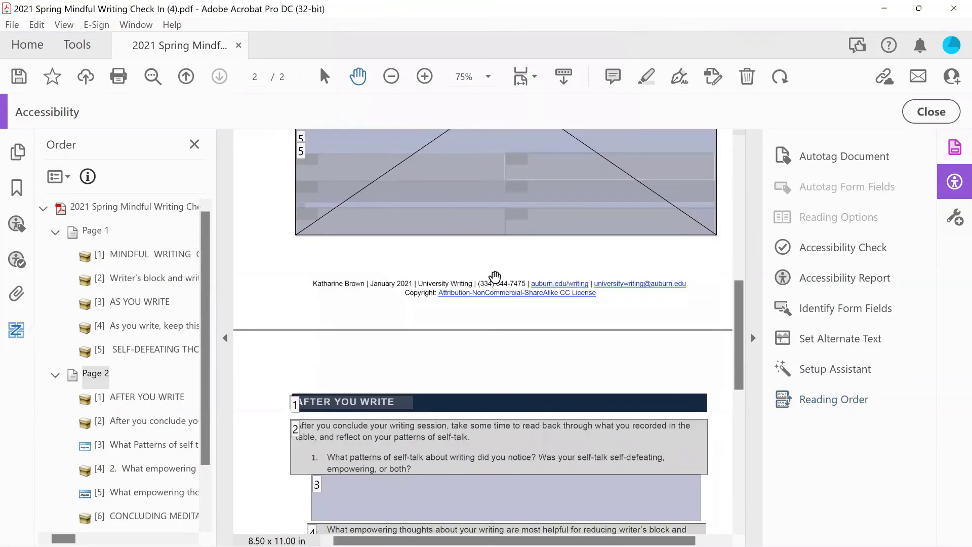
scroll(494, 277, "up", 8)
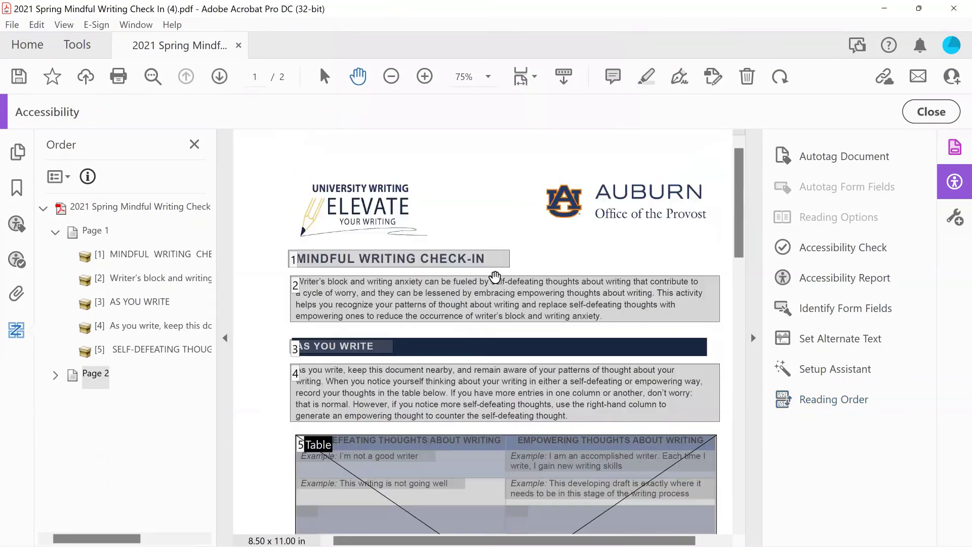
left_click(849, 249)
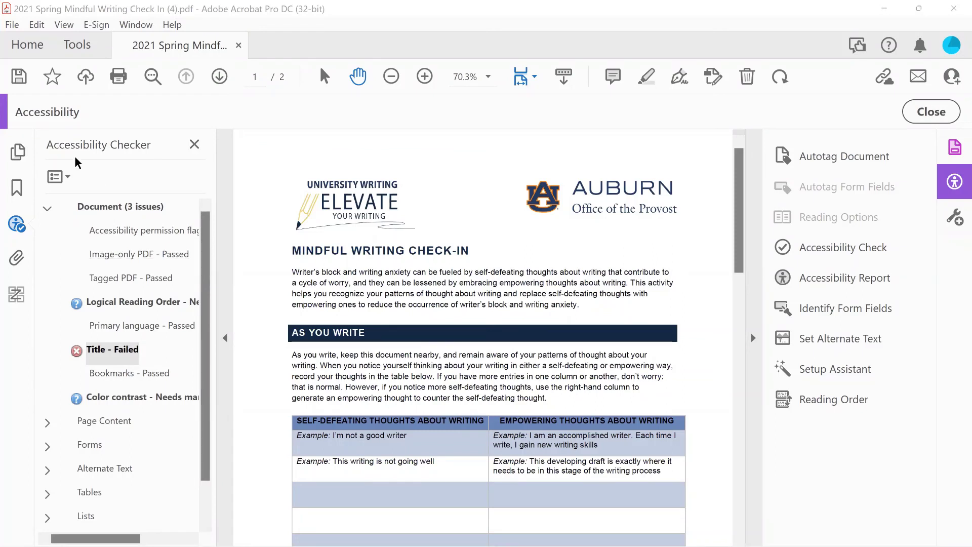
- Set the title in the document properties to "Mindful Writing Check In" and recheck the failed Title rule
left_click(13, 24)
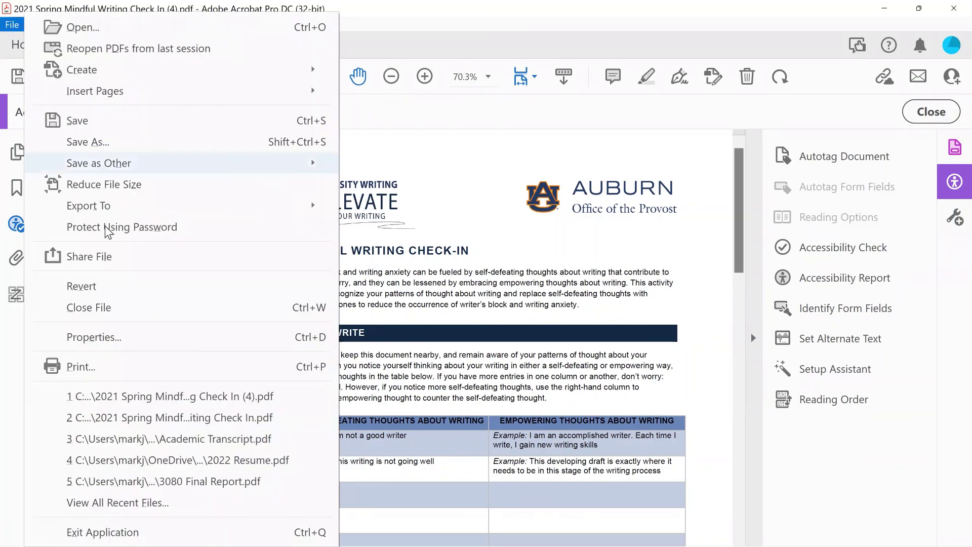
left_click(94, 337)
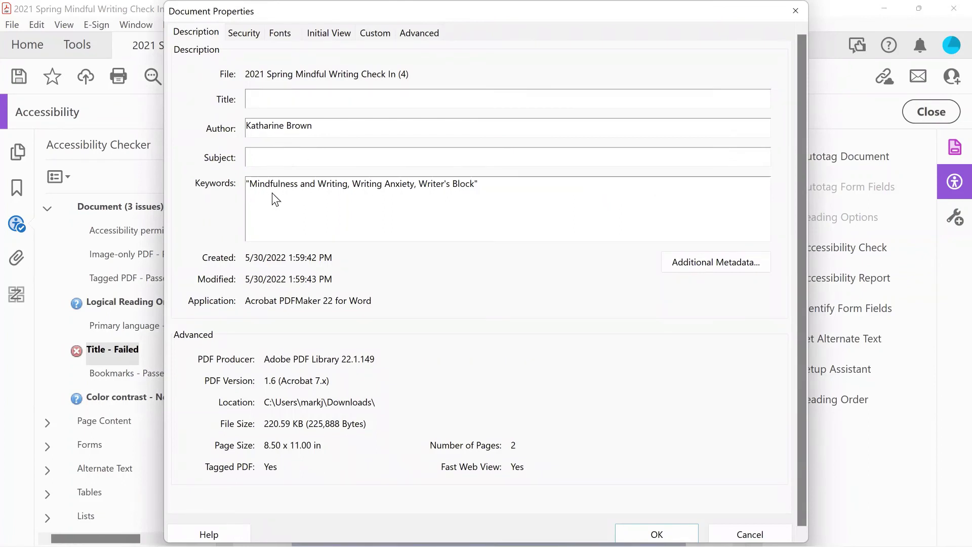
left_click(359, 97)
type("Mindful")
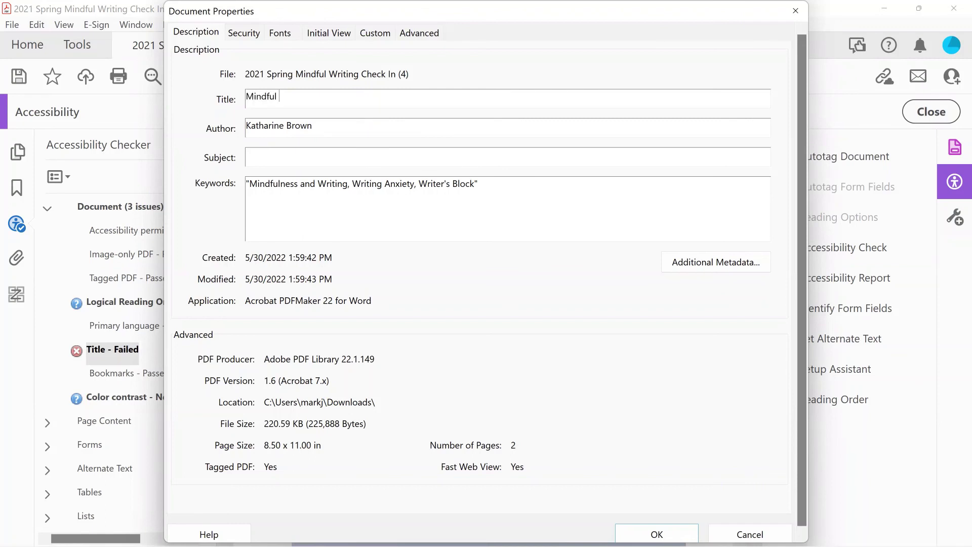
type(" Writing Check In")
left_click(669, 523)
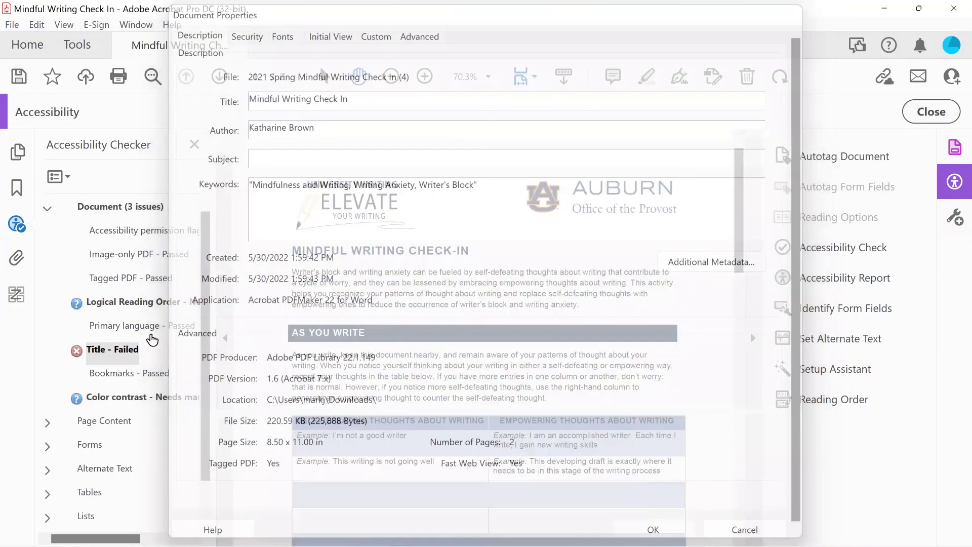
right_click(126, 353)
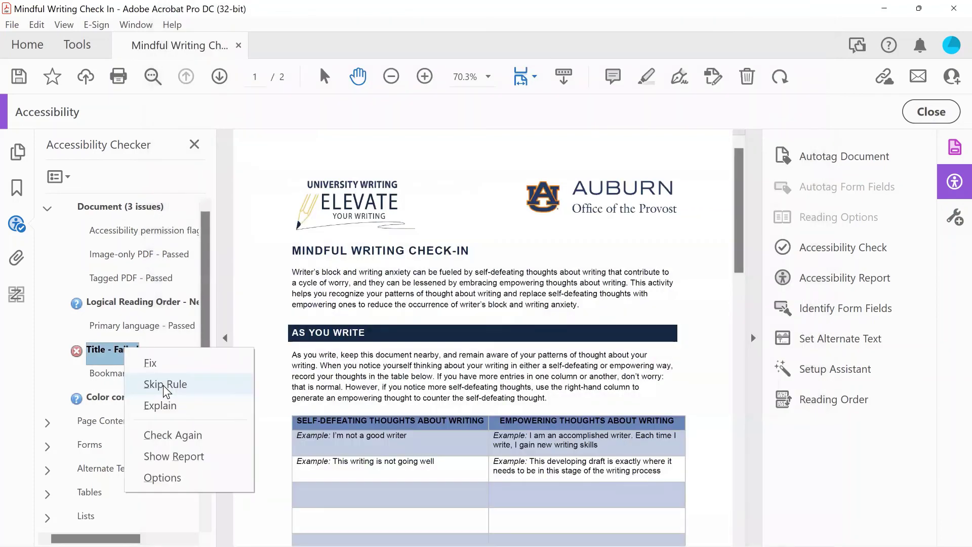
left_click(174, 437)
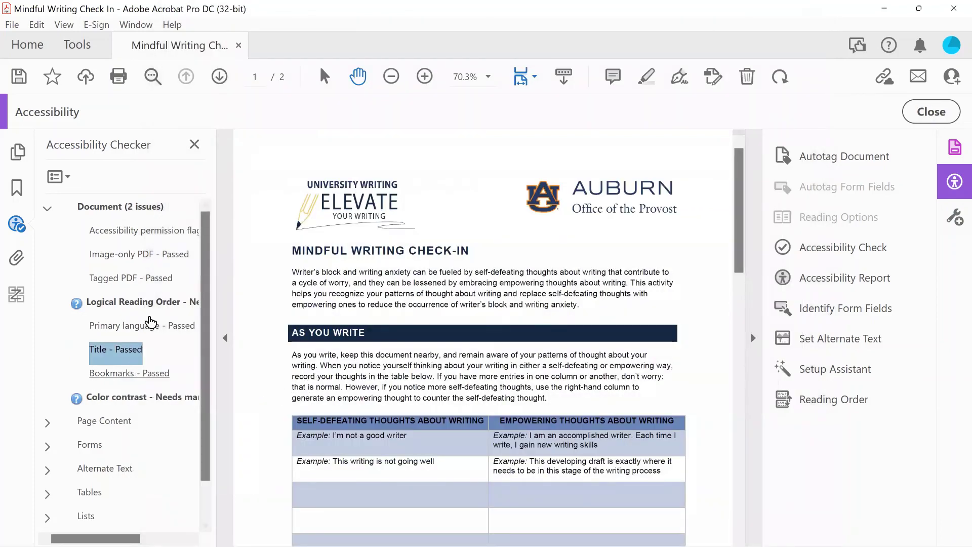